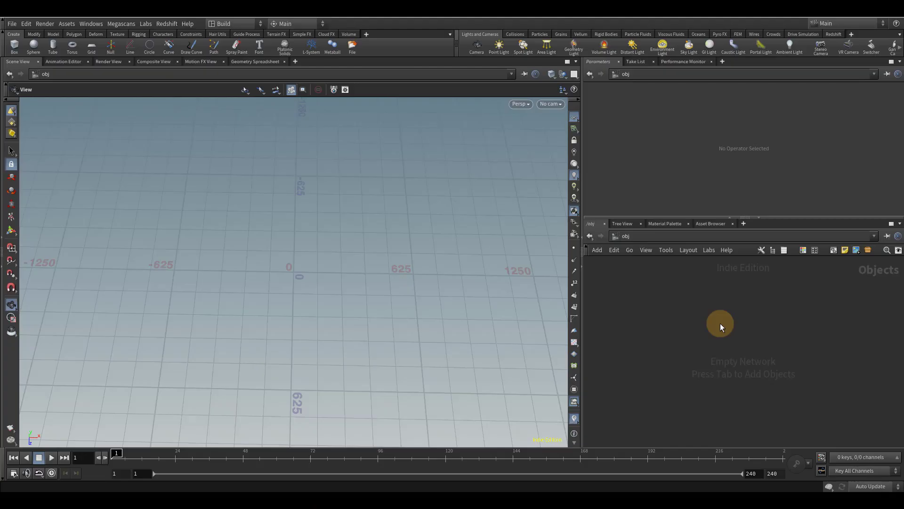
Add a grid geometry object at the object level of the scene.
key(Tab)
text(geo)
key(Return)
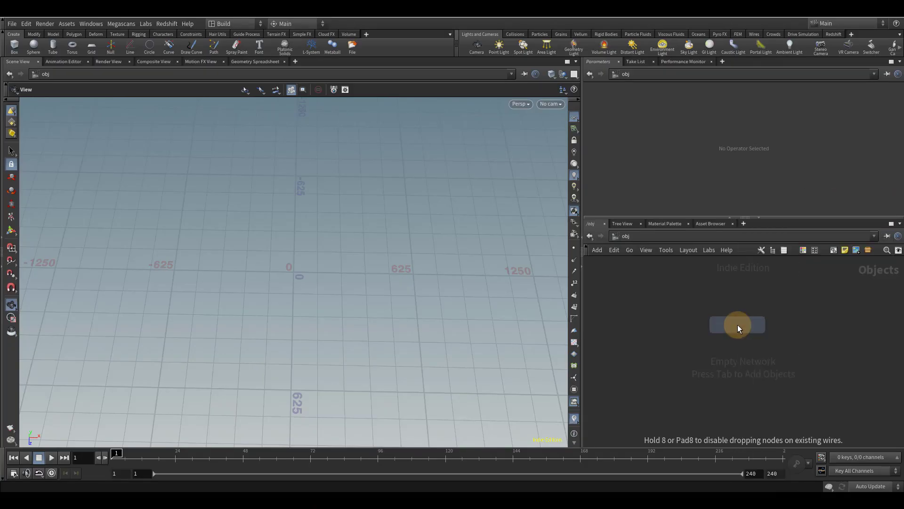
click(734, 326)
key(f)
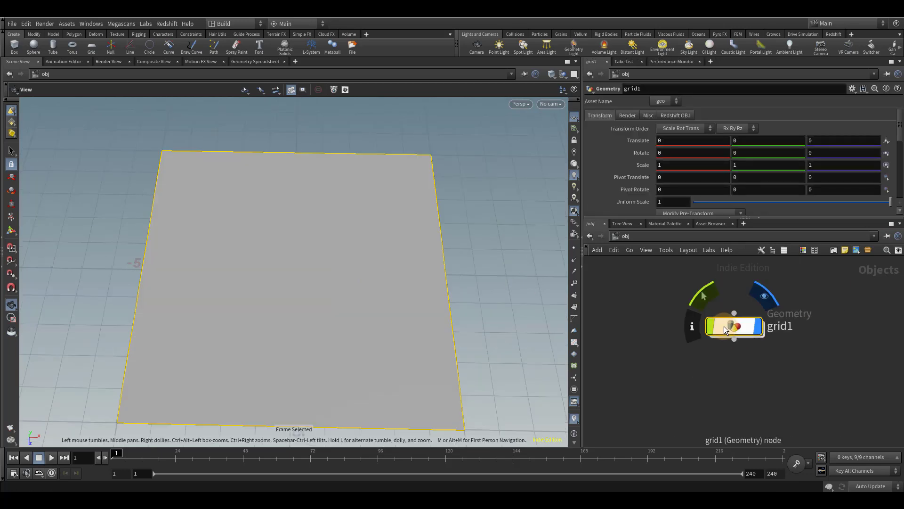
Rename the new grid object as setup.
double_click(785, 325)
text(setu)
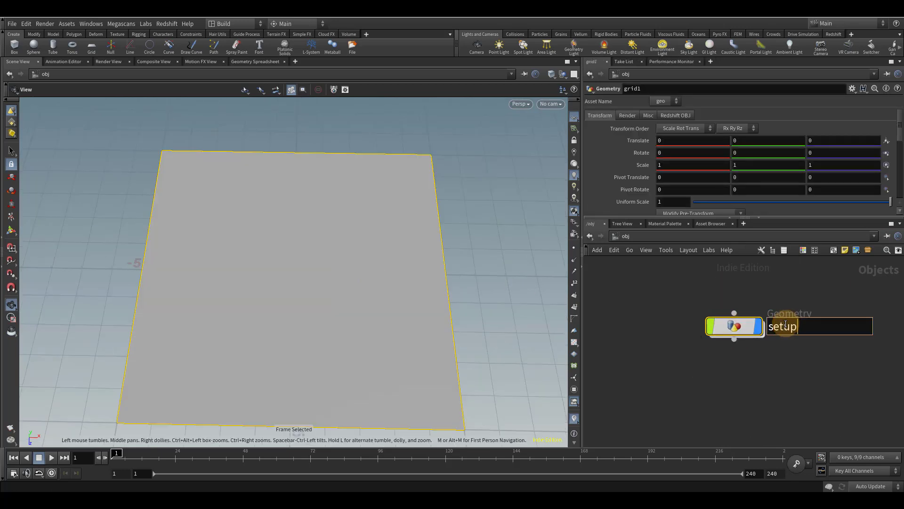
text(p)
key(Return)
Go inside the setup object and set the grid's size to 800 by 1600.
double_click(733, 332)
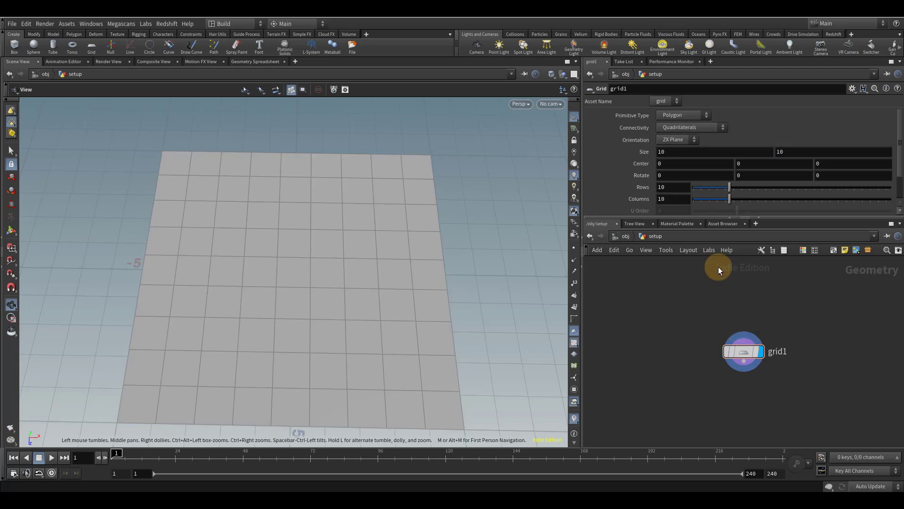
click(674, 152)
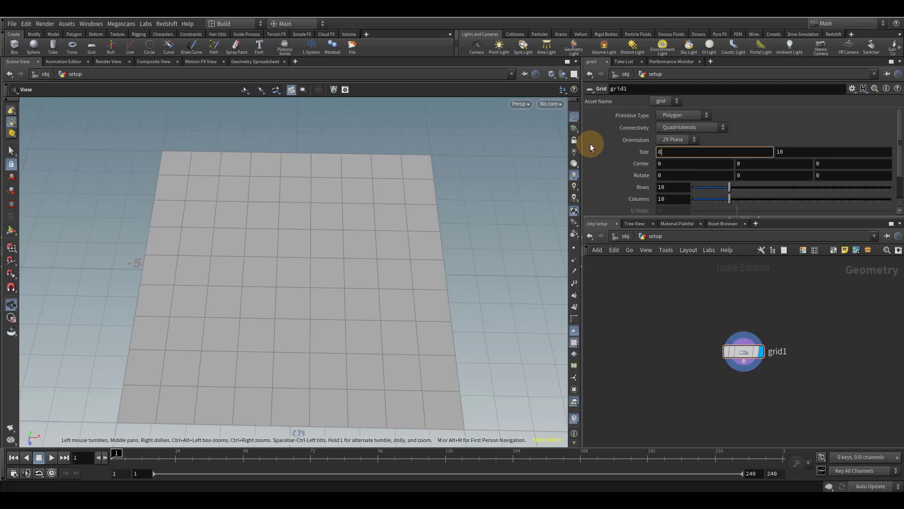
text(800)
key(Tab)
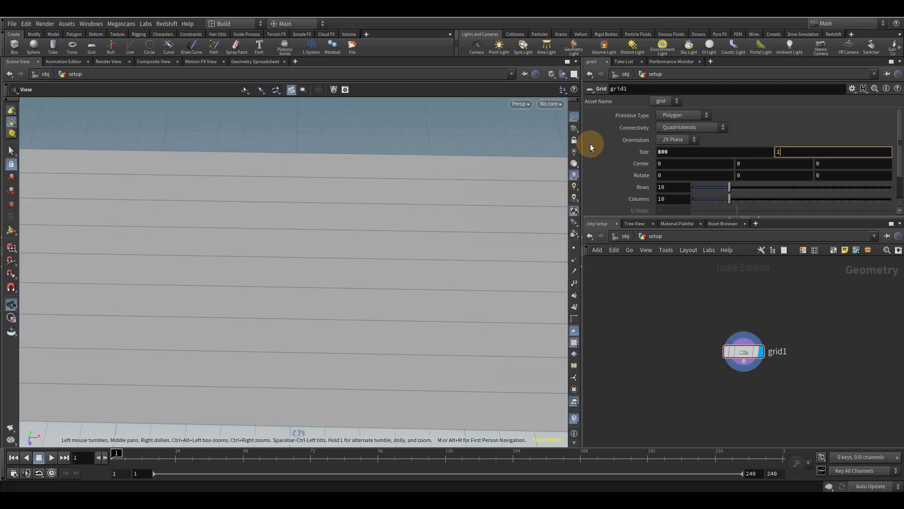
text(1600)
key(Return)
key(f)
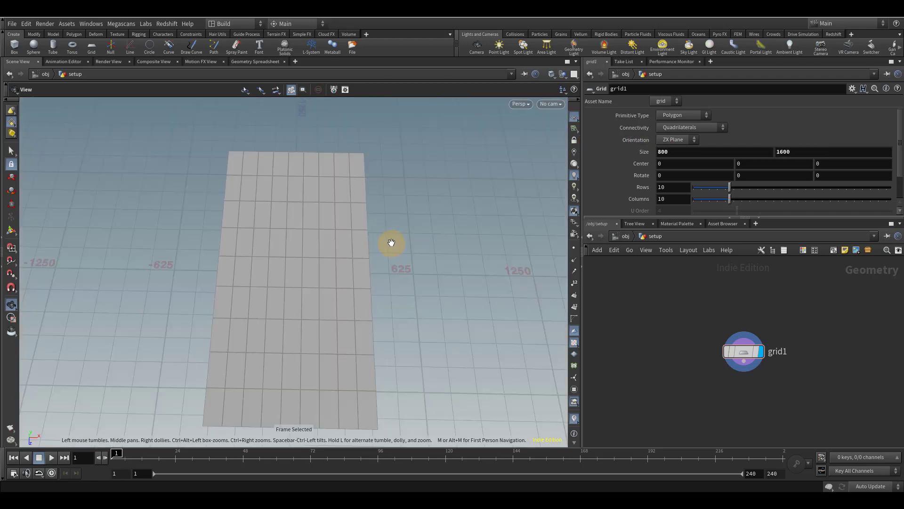
drag(388, 241, 424, 187)
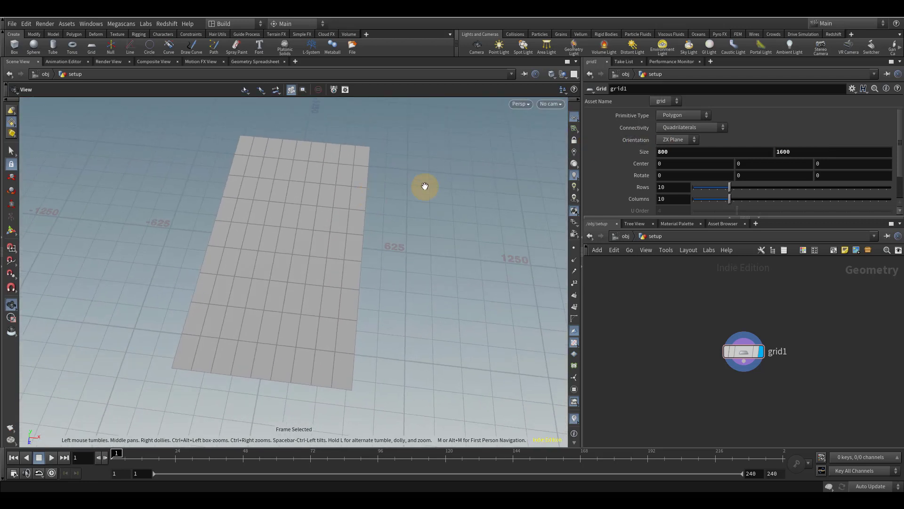
Set the grid's resolution to 1600 rows and 800 columns.
click(674, 187)
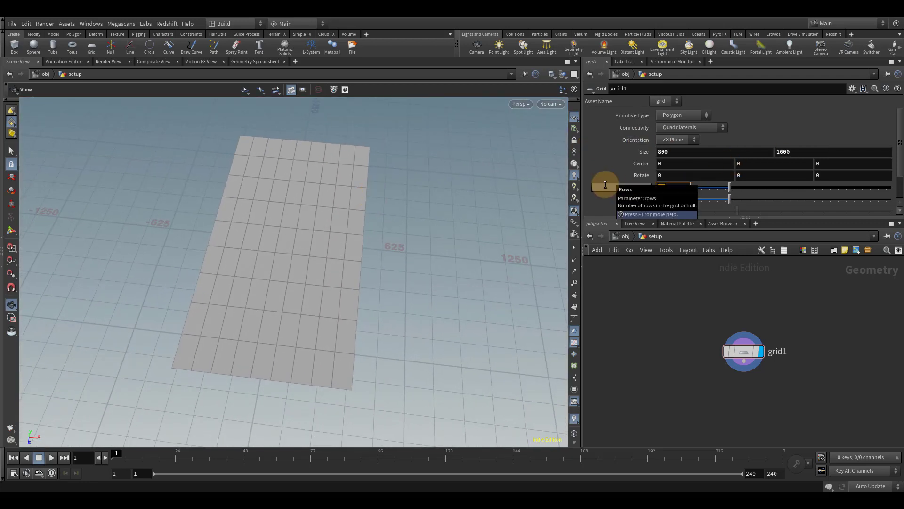
text(1600)
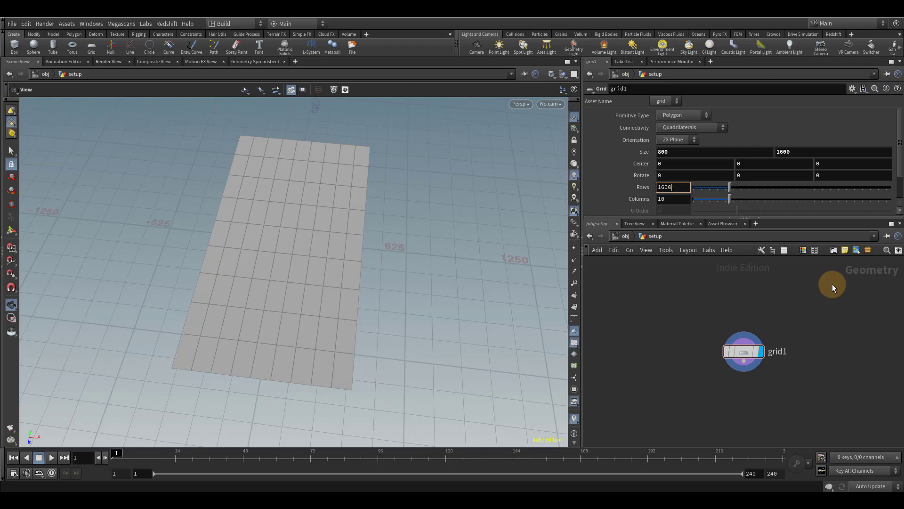
click(674, 199)
text(800)
key(Return)
scroll(439, 233, up, 5)
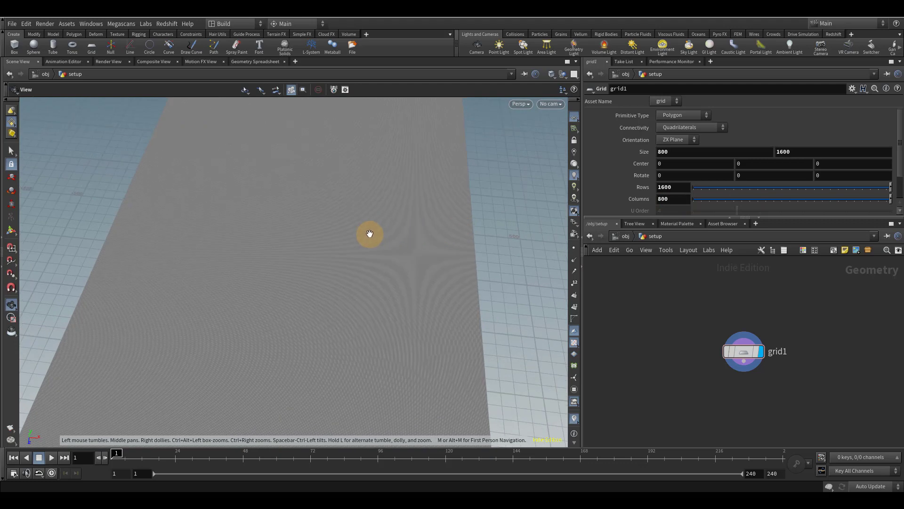
right_drag(354, 281, 293, 286)
middle_drag(321, 284, 327, 206)
scroll(747, 414, down, 2)
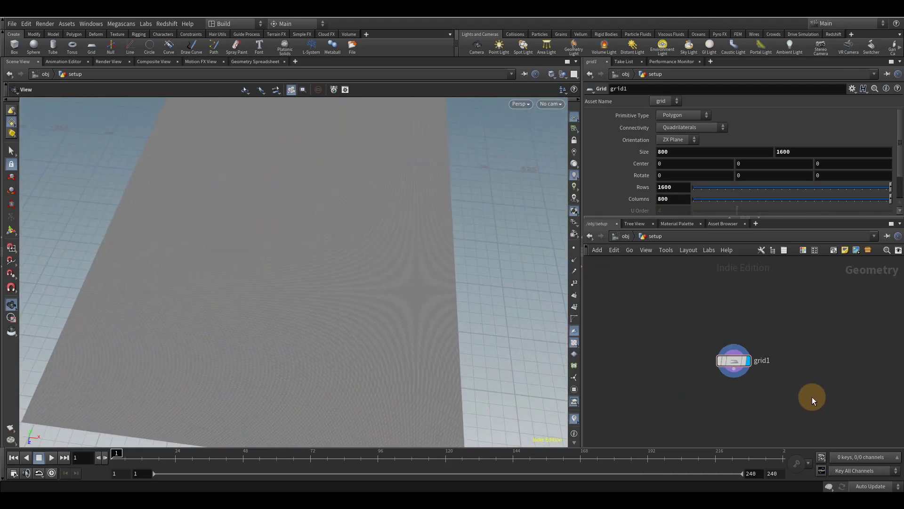
Add an Ocean Evaluate node below the grid node in the setup network.
middle_drag(809, 398, 773, 355)
key(Tab)
text(ocean)
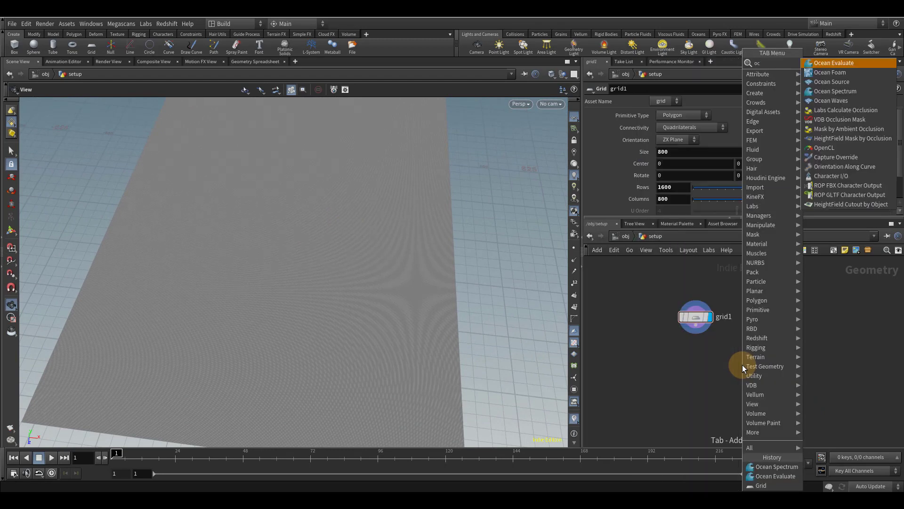
key(Return)
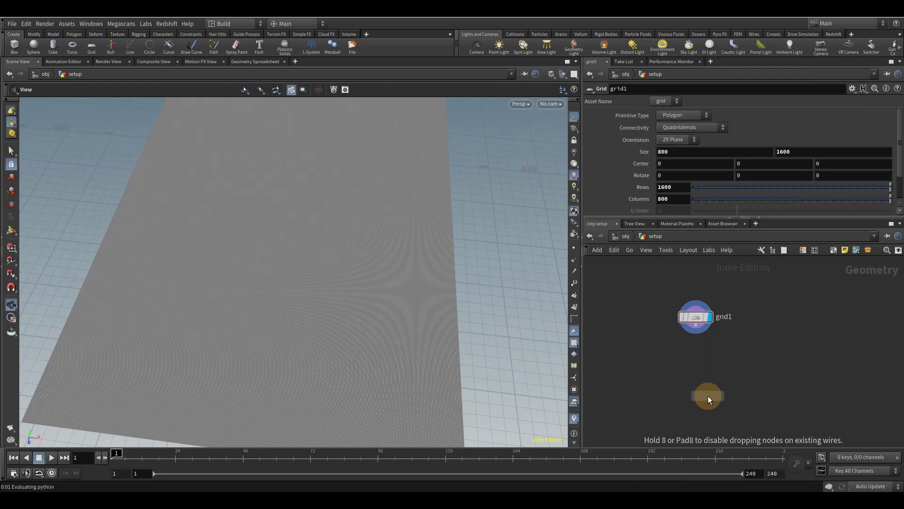
click(708, 396)
Add an Ocean Spectrum node beside the grid node, above Ocean Evaluate.
key(Tab)
text(oce)
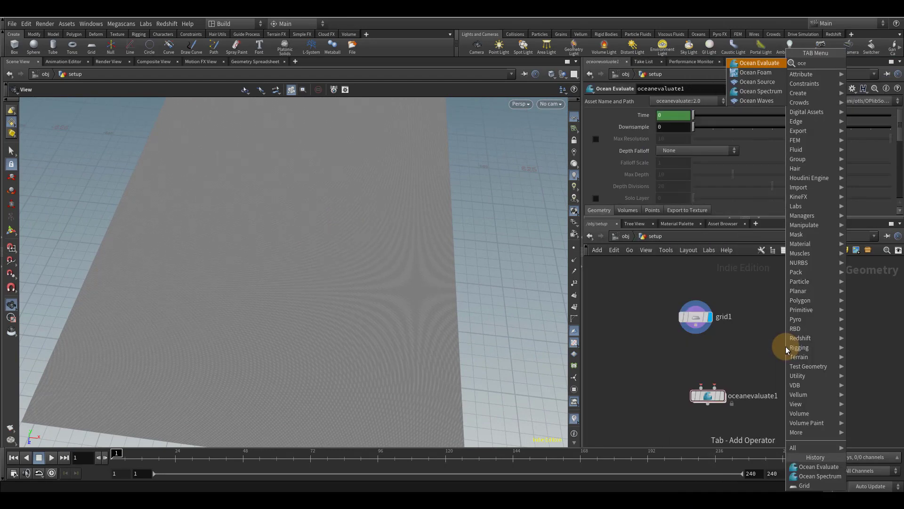
key(Return)
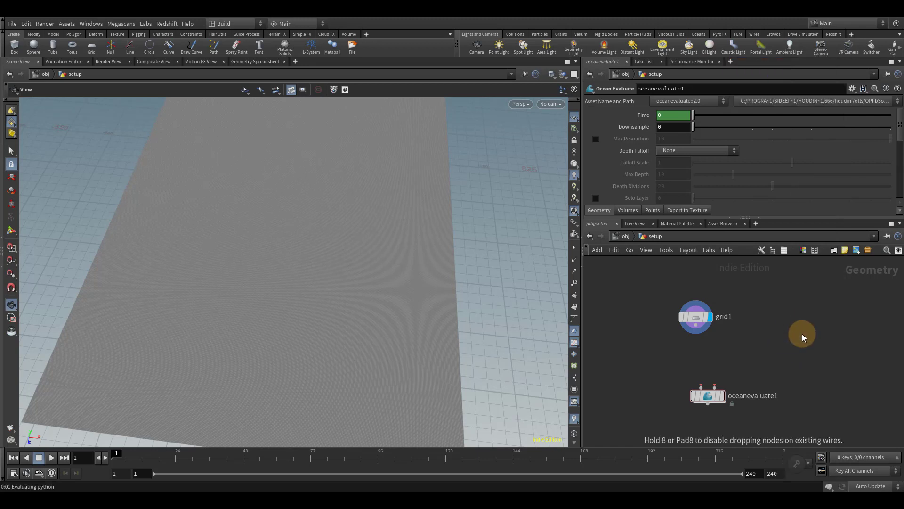
click(801, 323)
Wire the grid and Ocean Spectrum into Ocean Evaluate's first and second inputs, display Ocean Evaluate, and space out the upper nodes.
mouse_move(696, 333)
mouse_down()
mouse_move(692, 377)
mouse_move(701, 387)
mouse_up()
drag(802, 331, 726, 397)
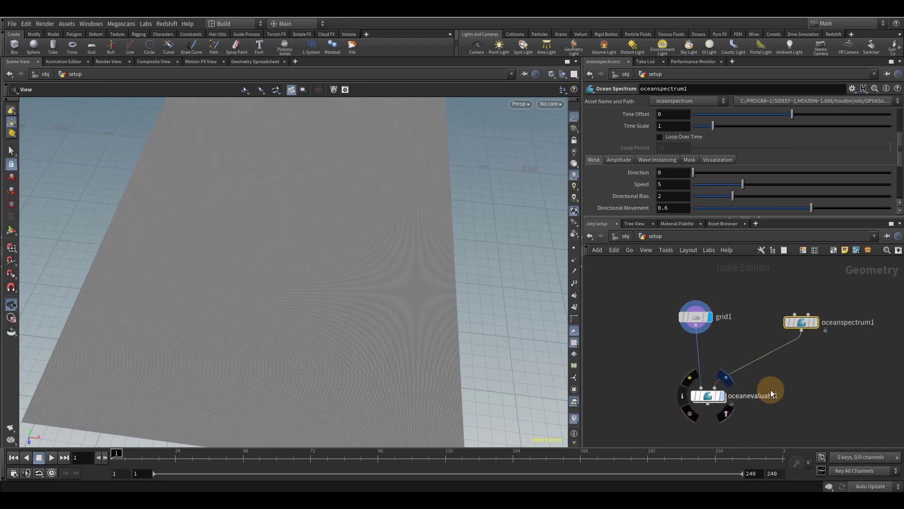
click(723, 395)
mouse_move(358, 211)
mouse_down()
mouse_move(360, 141)
mouse_move(358, 210)
mouse_up()
drag(702, 319, 671, 313)
drag(802, 323, 779, 328)
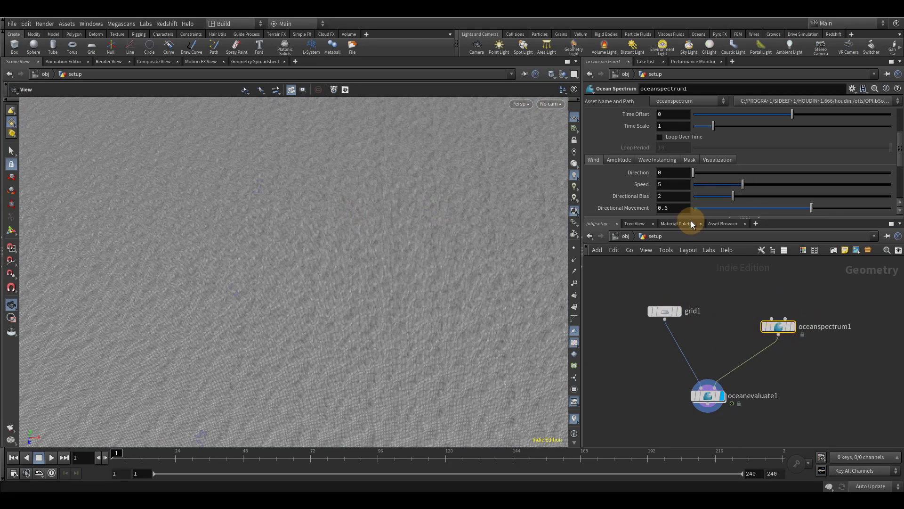
Examine the Ocean Spectrum's parameters and the wave pattern across the whole grid surface.
drag(695, 218, 683, 281)
scroll(729, 202, up, 2)
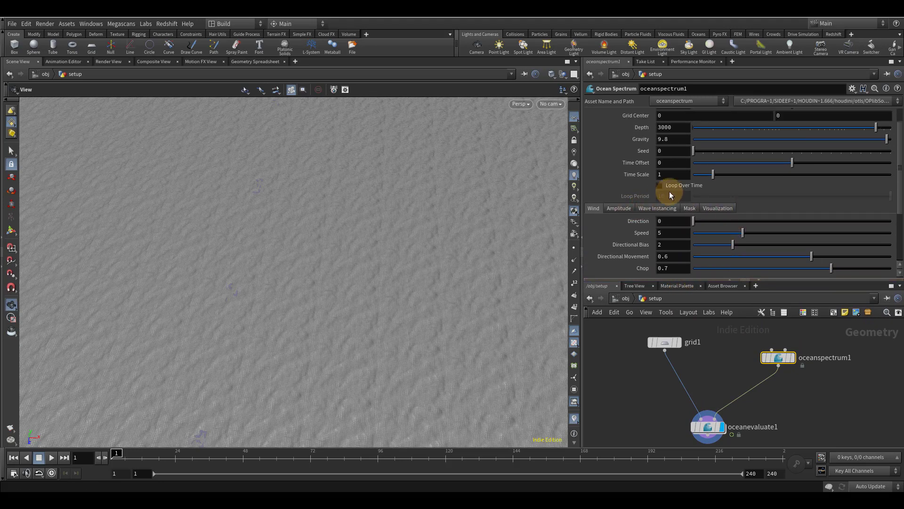
scroll(702, 191, up, 2)
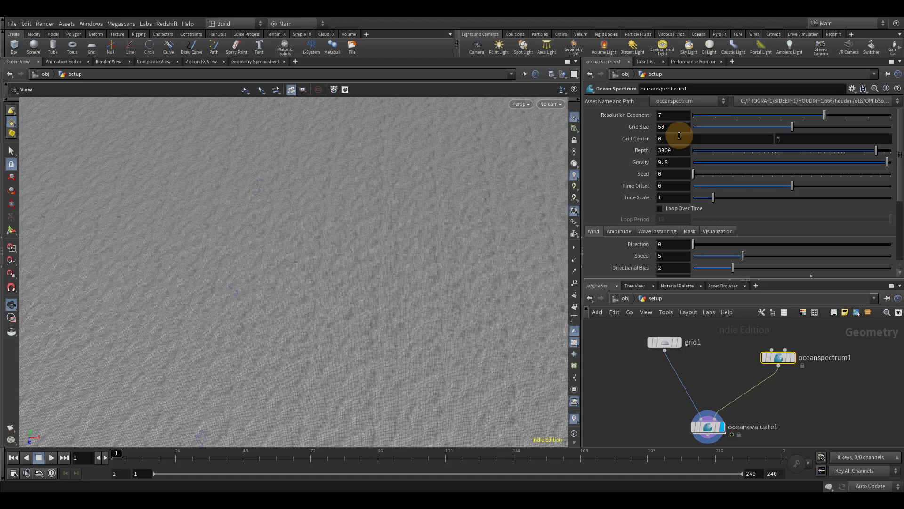
right_drag(374, 201, 404, 230)
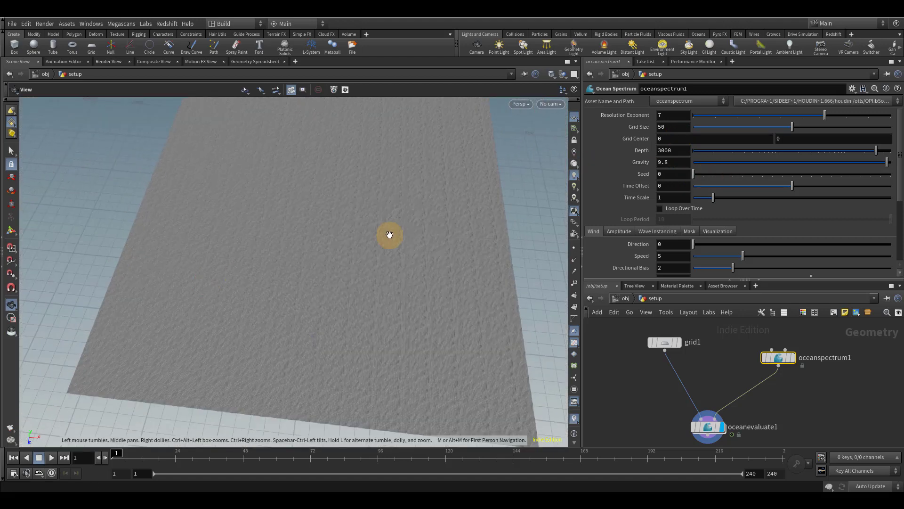
drag(404, 230, 413, 268)
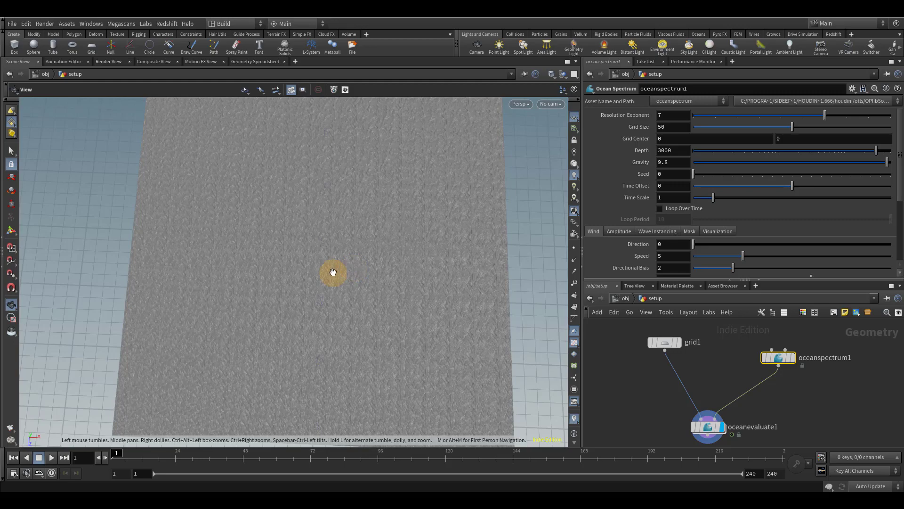
scroll(323, 272, up, 5)
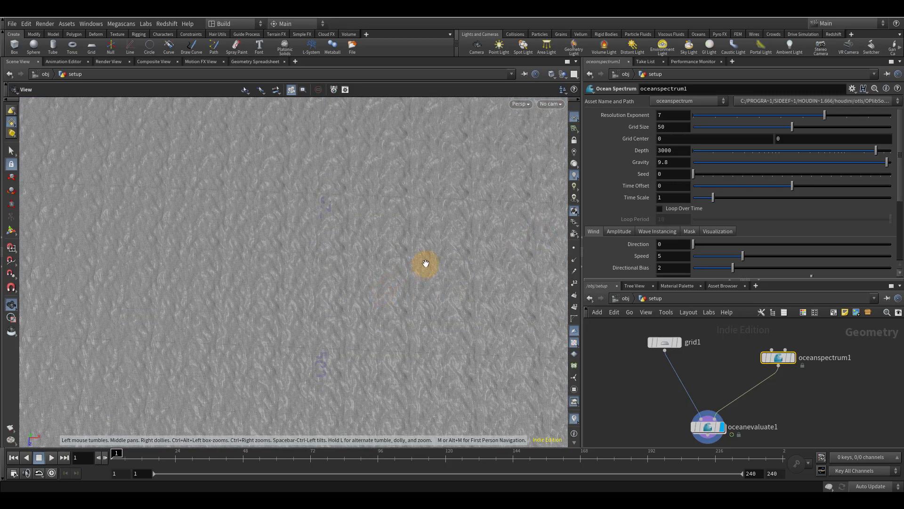
right_drag(109, 197, 101, 259)
drag(366, 214, 380, 153)
Set the Ocean Spectrum's grid size to 400.
click(674, 127)
text(400)
key(Return)
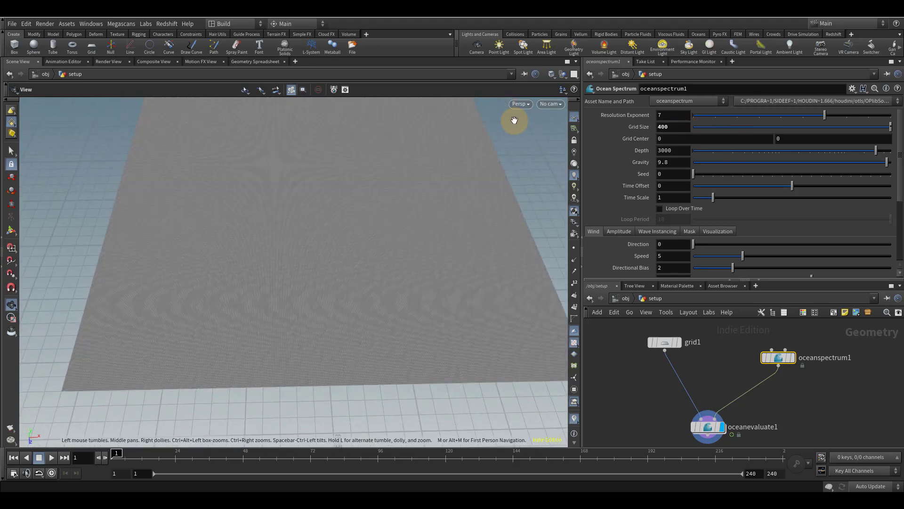
drag(377, 232, 383, 330)
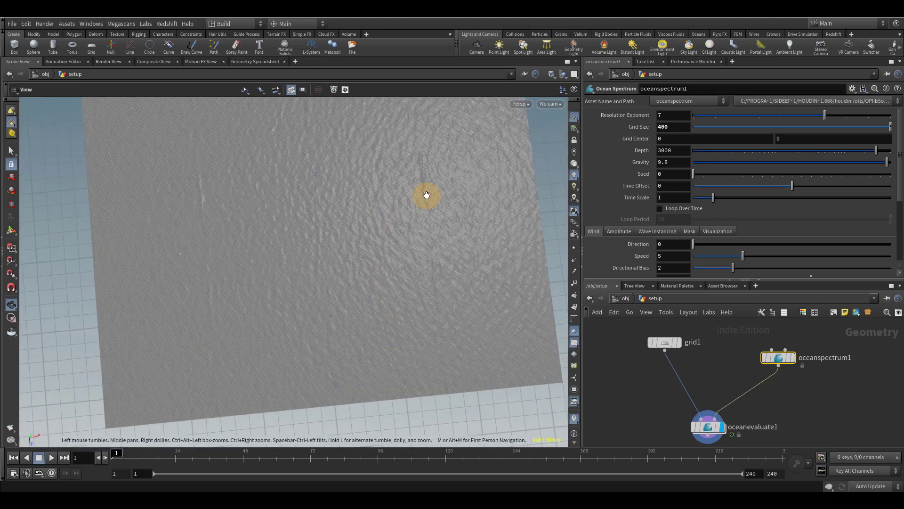
drag(466, 144, 341, 273)
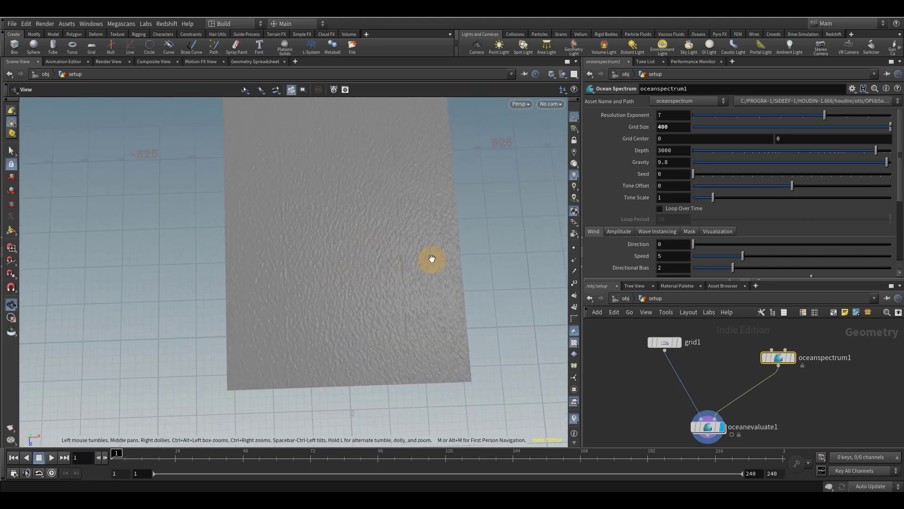
scroll(768, 405, down, 3)
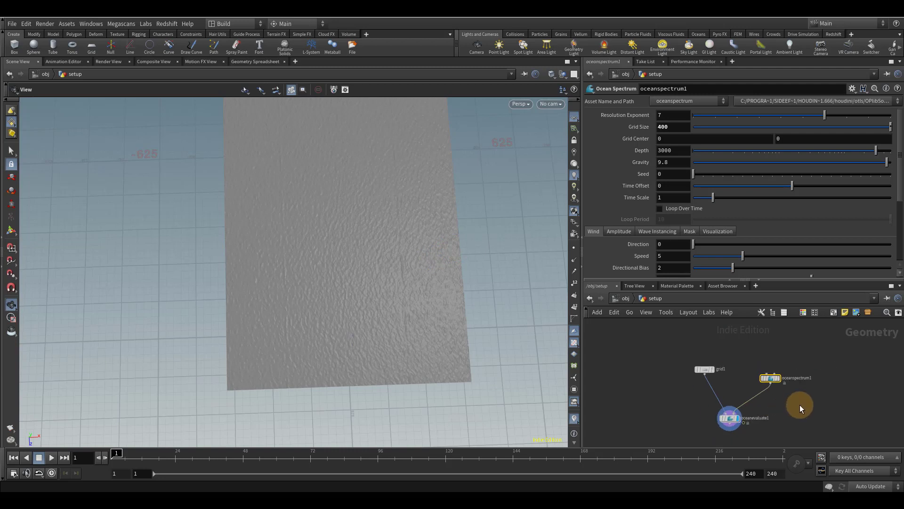
middle_drag(799, 405, 761, 356)
click(626, 299)
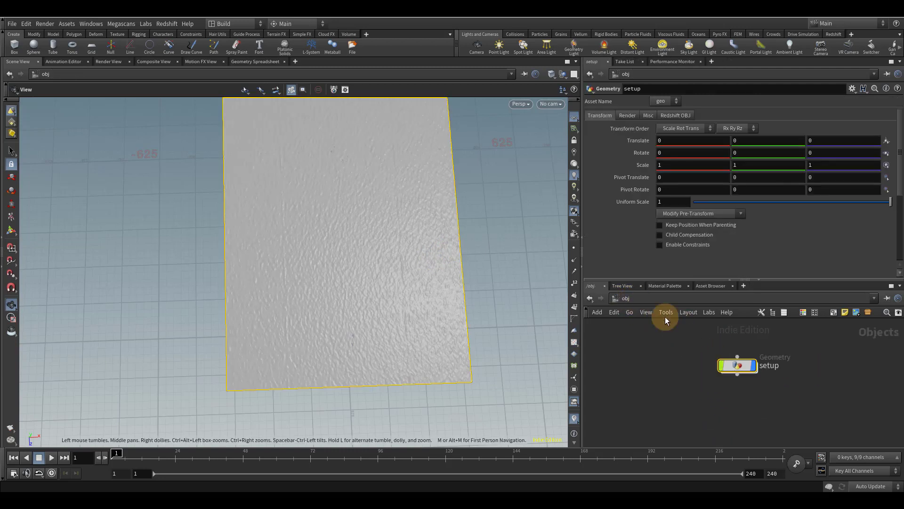
click(804, 380)
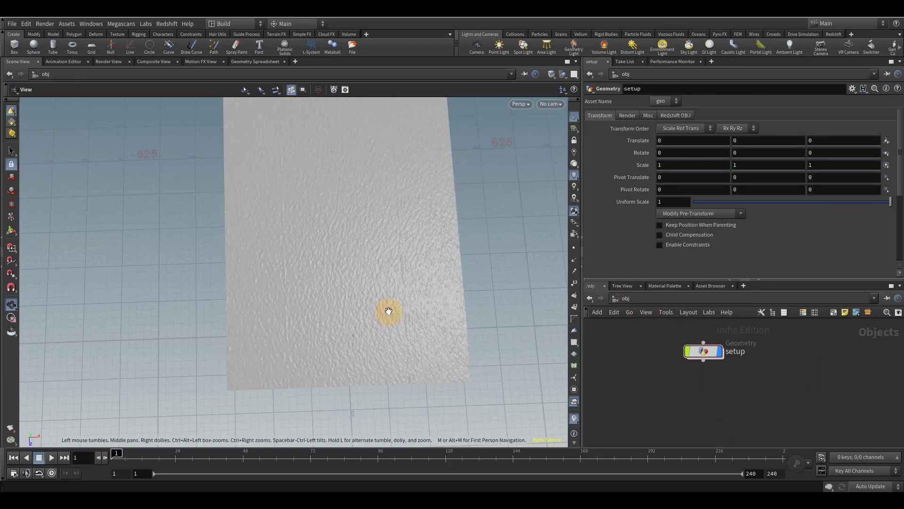
right_drag(386, 273, 516, 319)
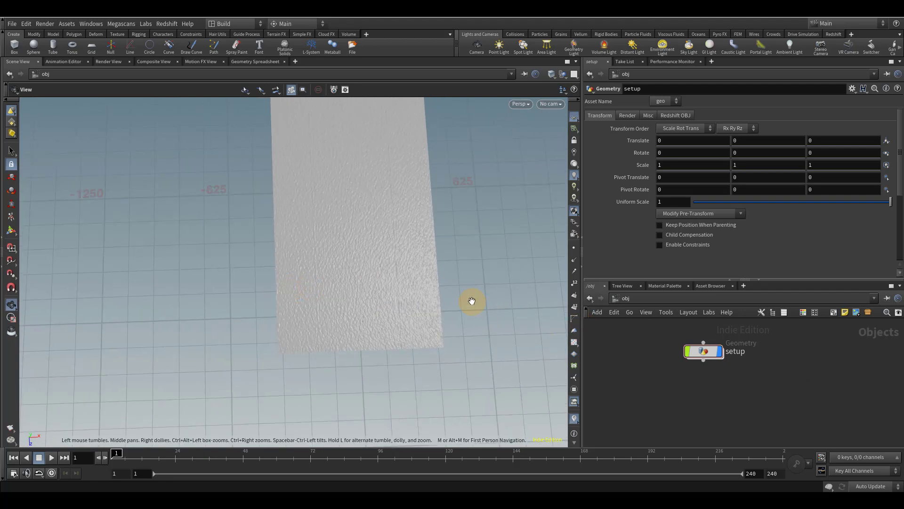
drag(472, 303, 470, 333)
double_click(703, 351)
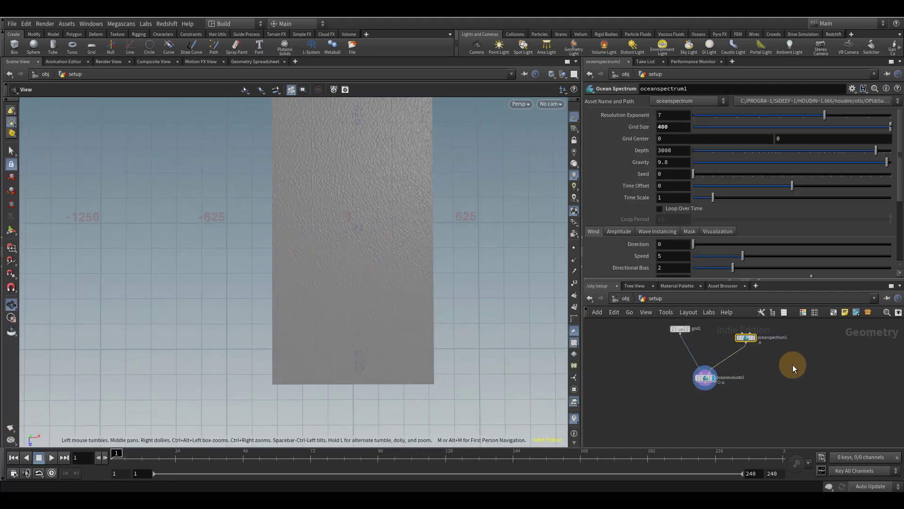
Move the grid along Z to a centre of about -795, putting its near edge close to the origin, and save the scene.
click(680, 338)
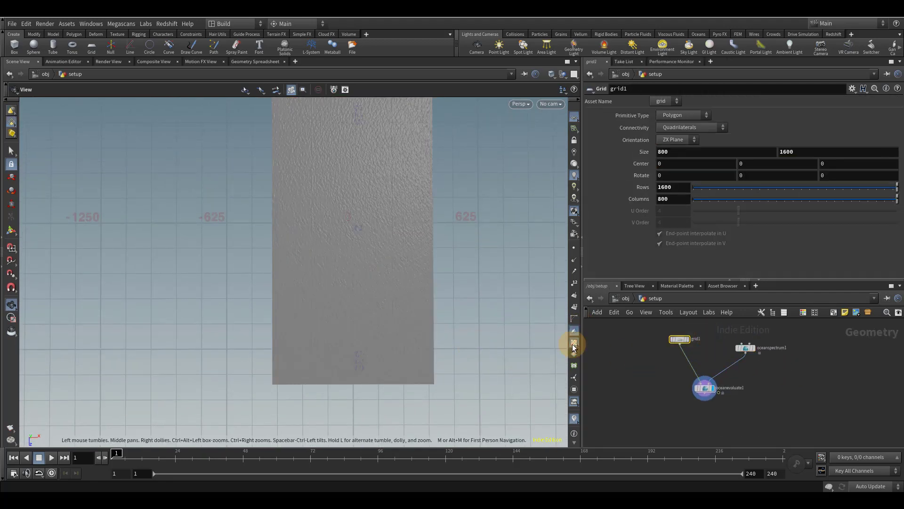
click(12, 232)
drag(460, 201, 433, 273)
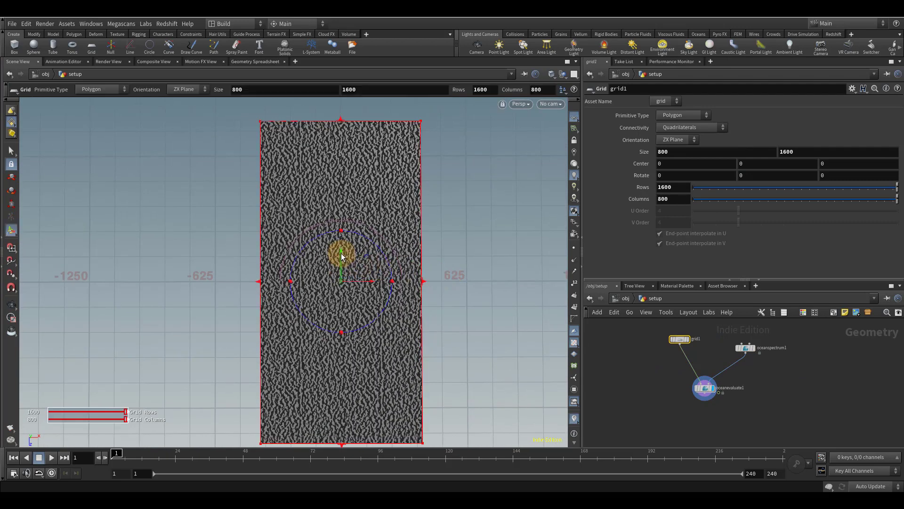
mouse_move(341, 255)
mouse_down()
mouse_move(348, 75)
mouse_move(346, 95)
mouse_up()
click(811, 411)
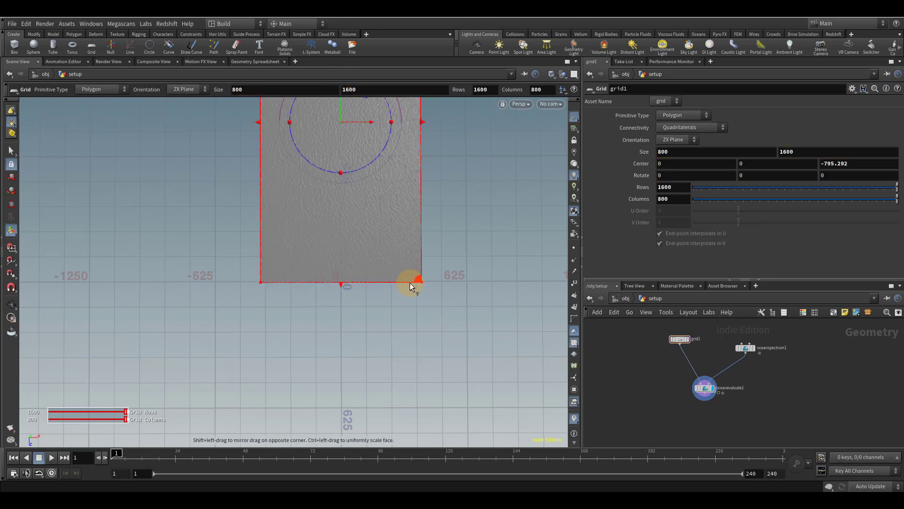
key(Escape)
right_drag(377, 236, 485, 255)
key(ctrl+s)
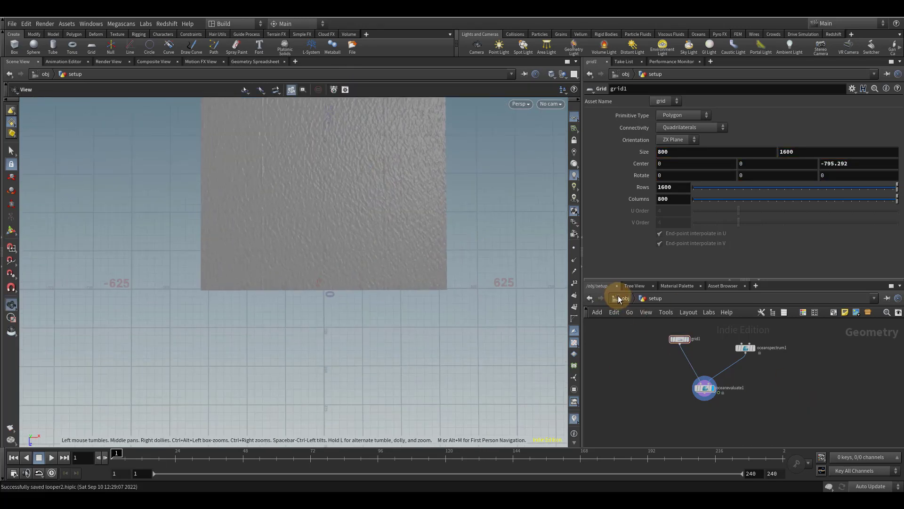
Add a camera beside the setup geometry at the object level.
click(620, 298)
key(Tab)
text(c)
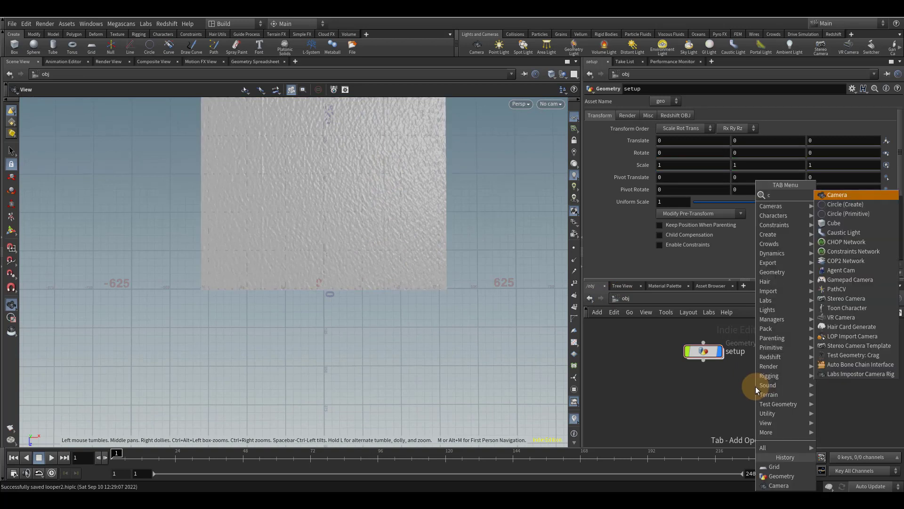
key(Return)
click(755, 386)
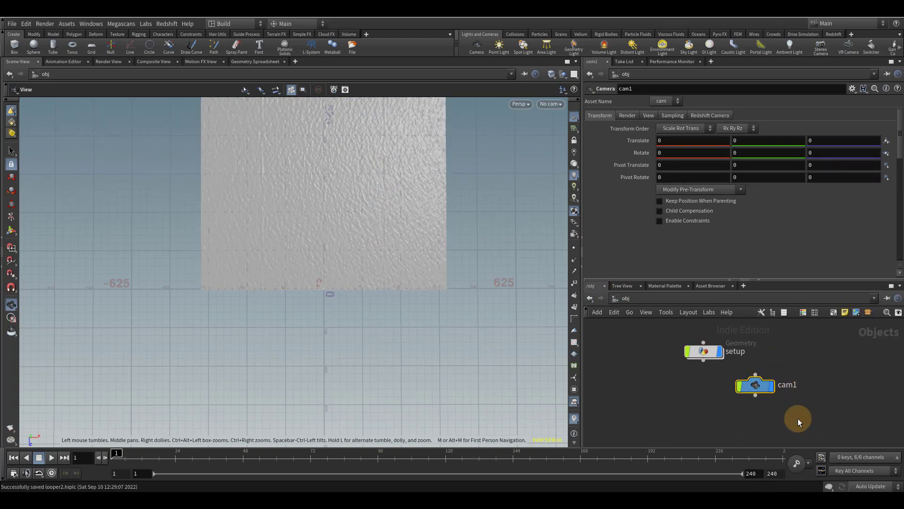
Look through cam1, raise it to a Y translation of 10, and save the scene.
click(552, 104)
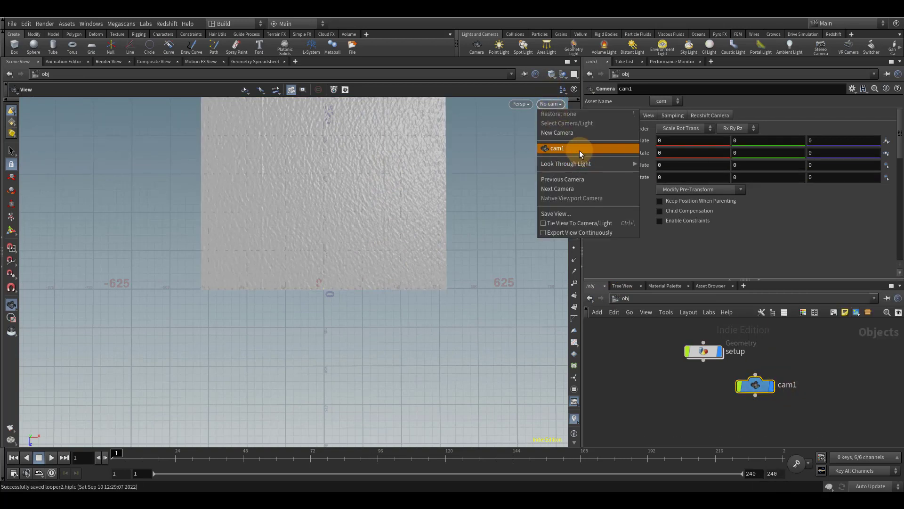
click(579, 149)
click(736, 140)
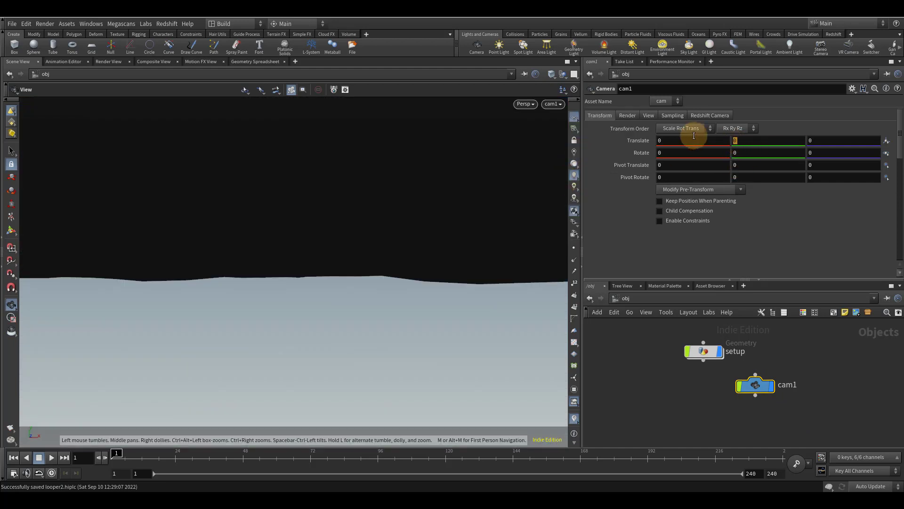
text(10)
key(Return)
key(ctrl+s)
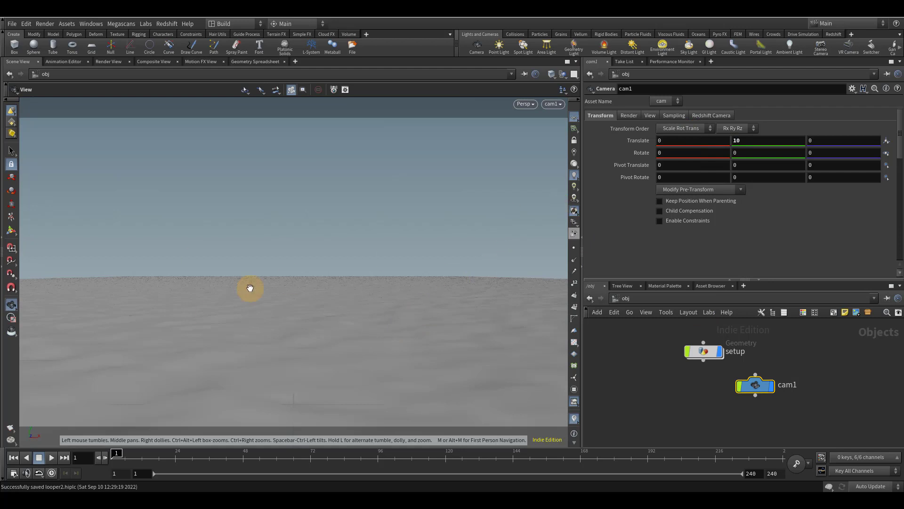
Set the Ocean Spectrum's amplitude scale to 6 and its resolution exponent to 9.
mouse_move(702, 349)
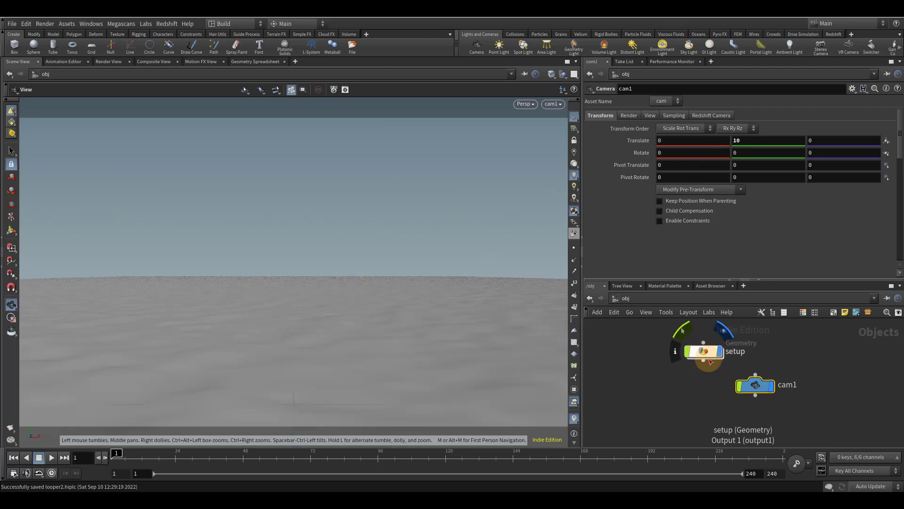
double_click(705, 351)
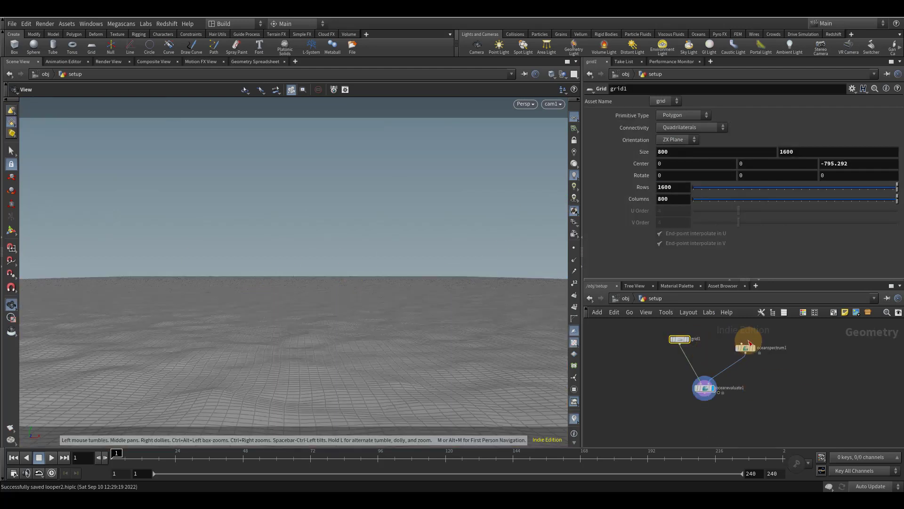
click(745, 348)
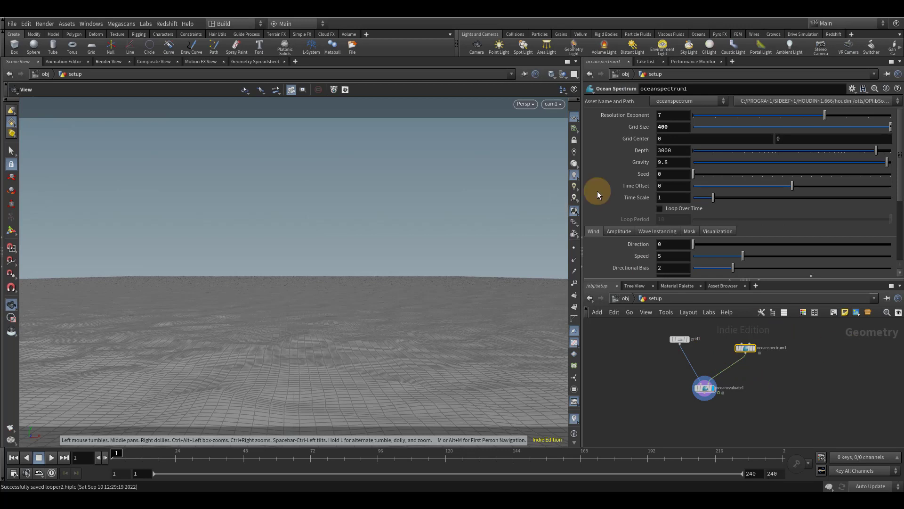
click(628, 230)
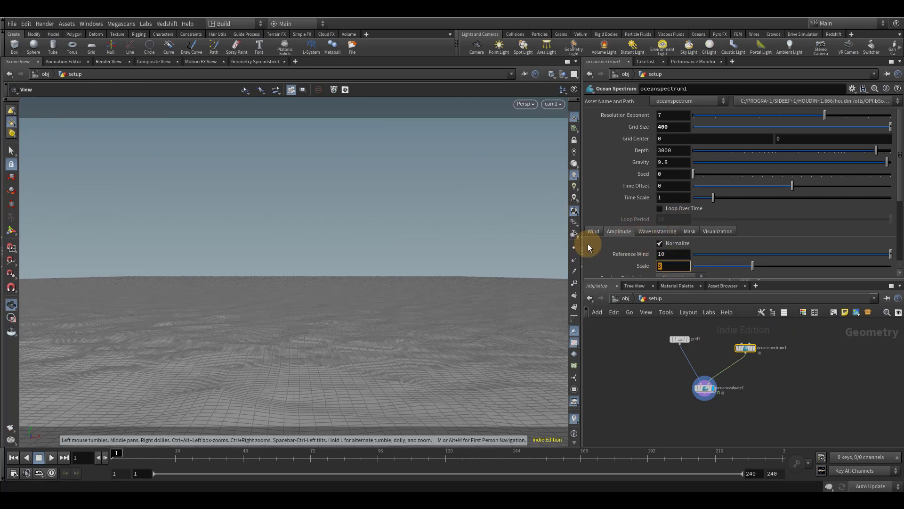
text(6)
key(Return)
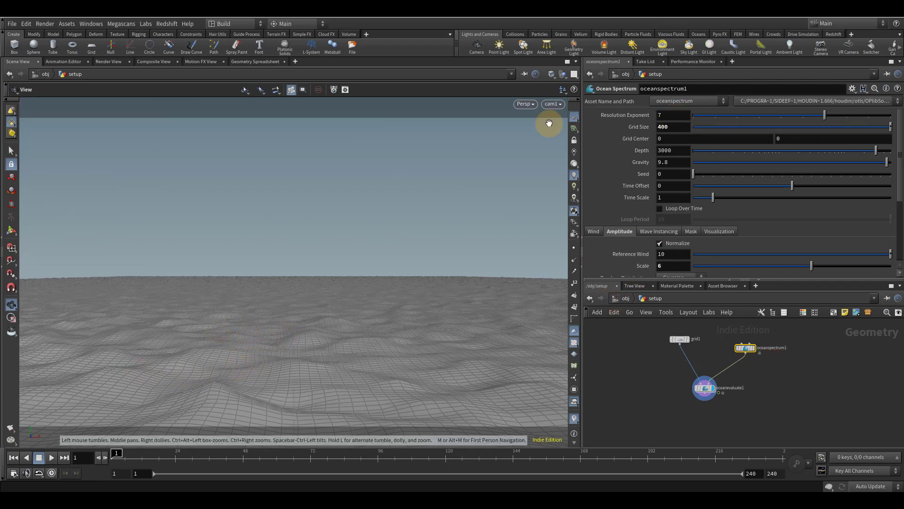
click(868, 117)
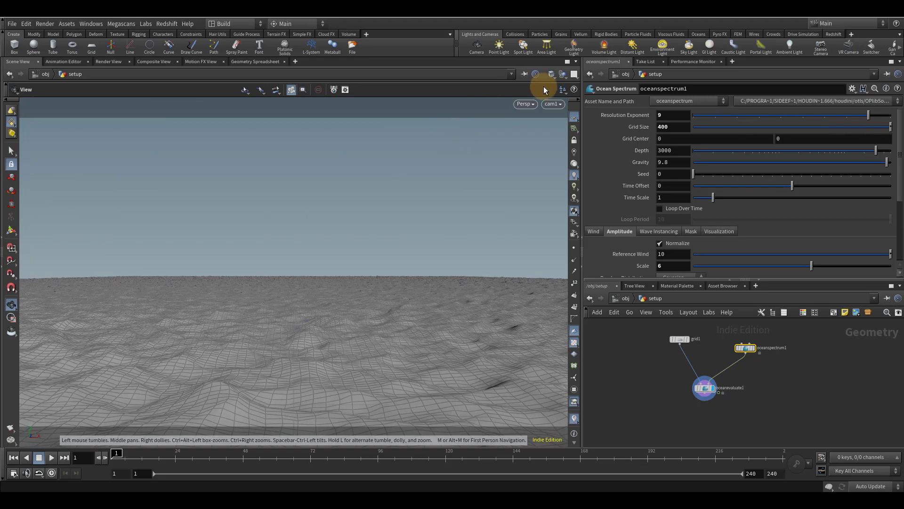
Set cam1's Z translation to -400.
click(624, 299)
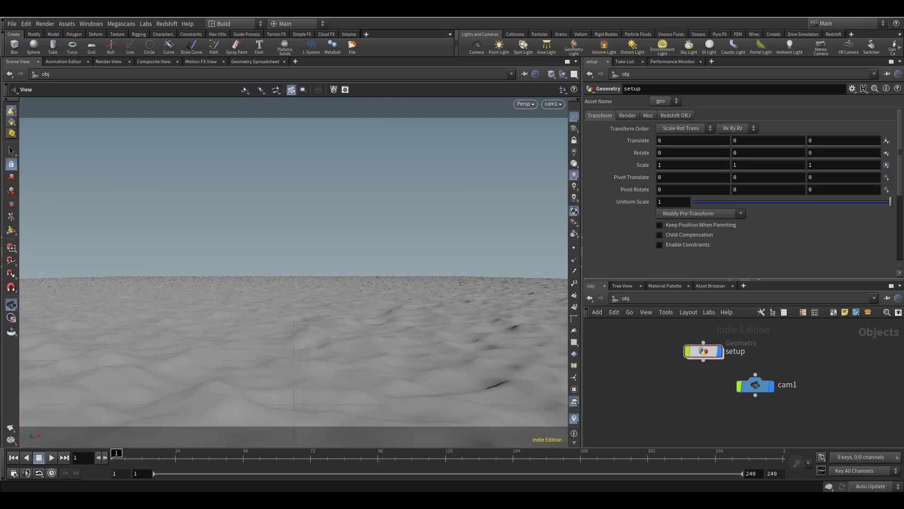
click(828, 141)
click(755, 385)
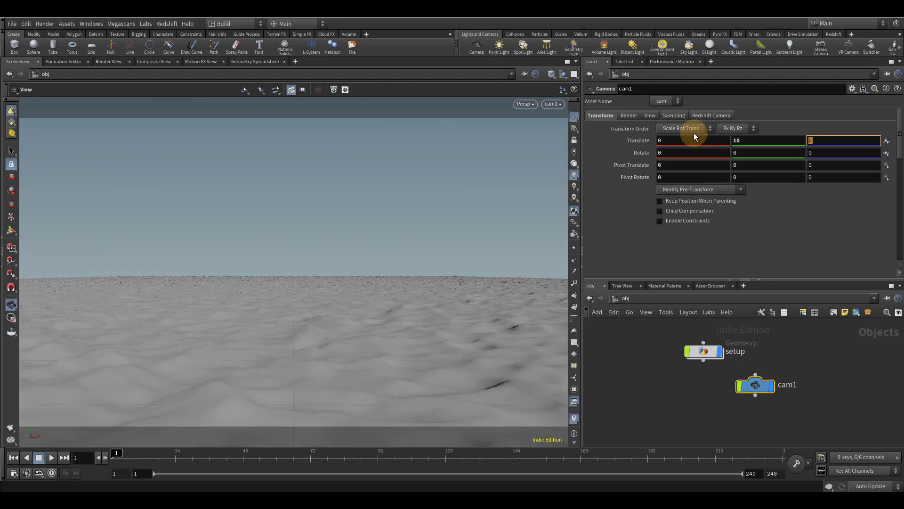
text(-400)
key(Return)
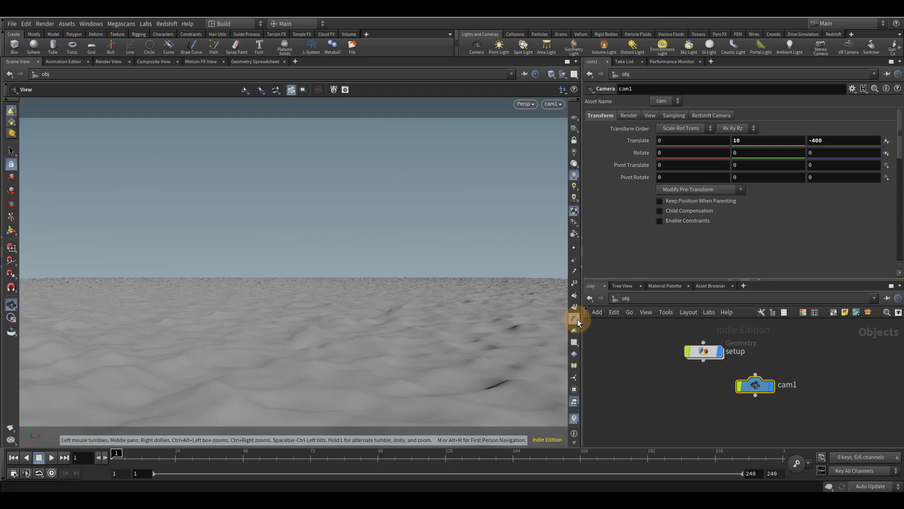
Show the View Memory bar below the viewport.
scroll(578, 319, down, 2)
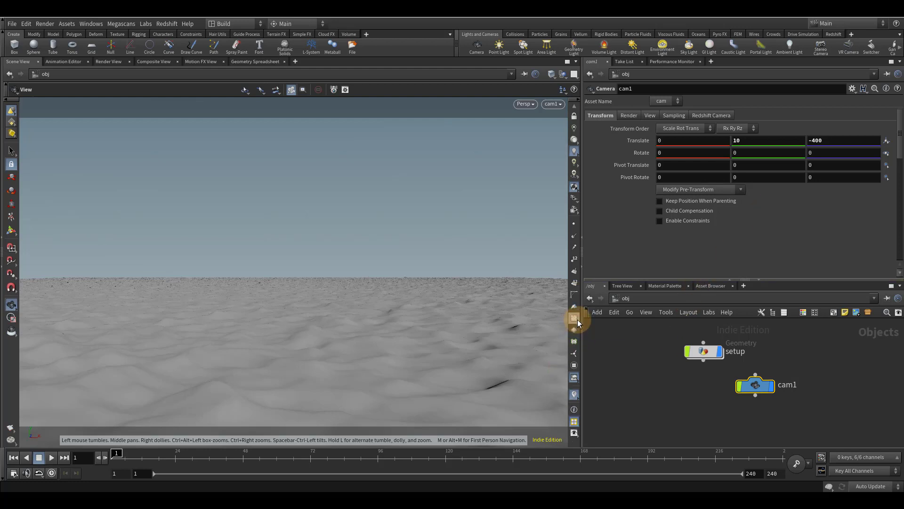
click(574, 433)
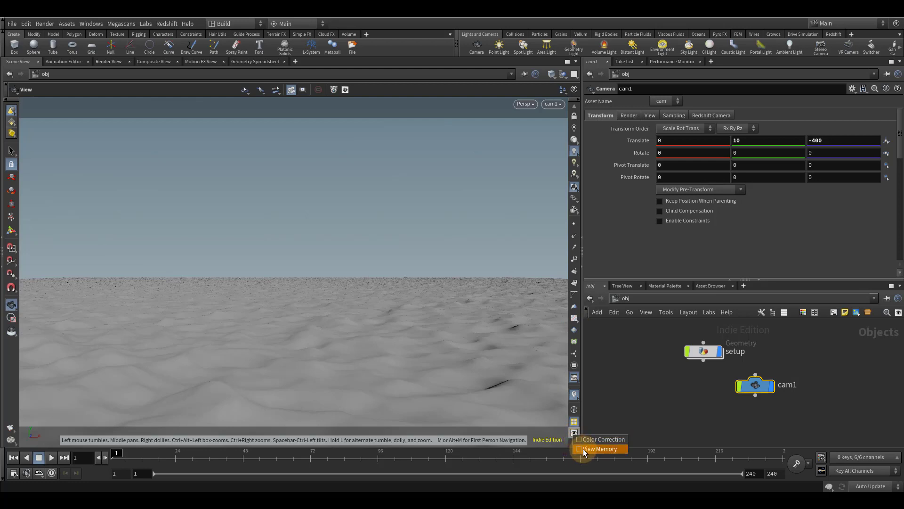
click(583, 450)
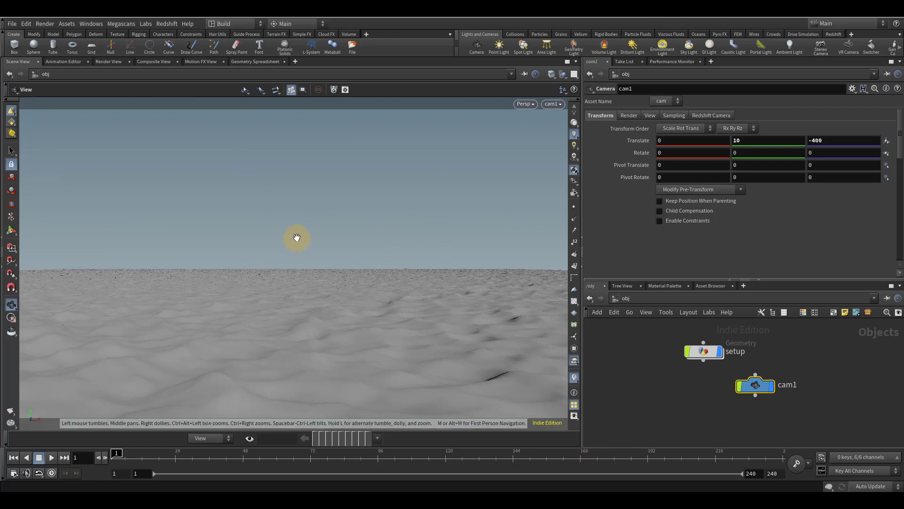
Set the viewport's antialias samples to 8x in the scene display options.
key(d)
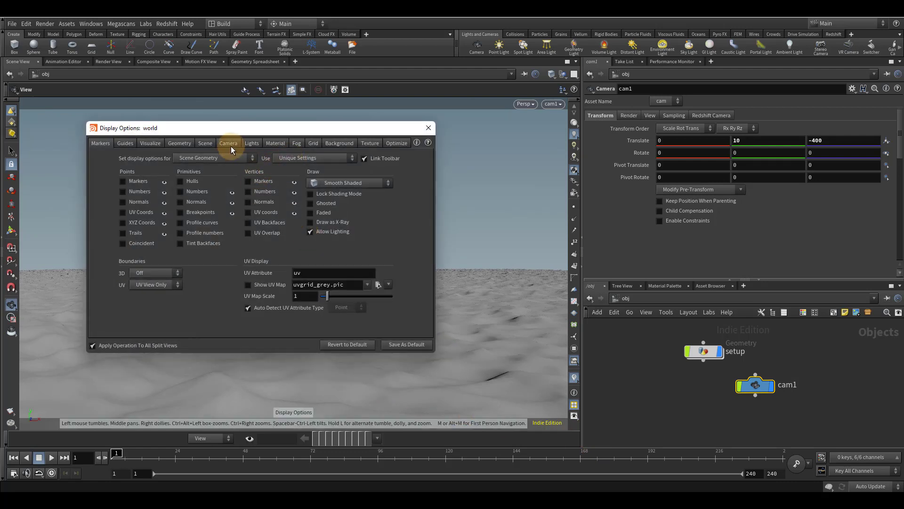
click(205, 143)
drag(142, 167, 179, 168)
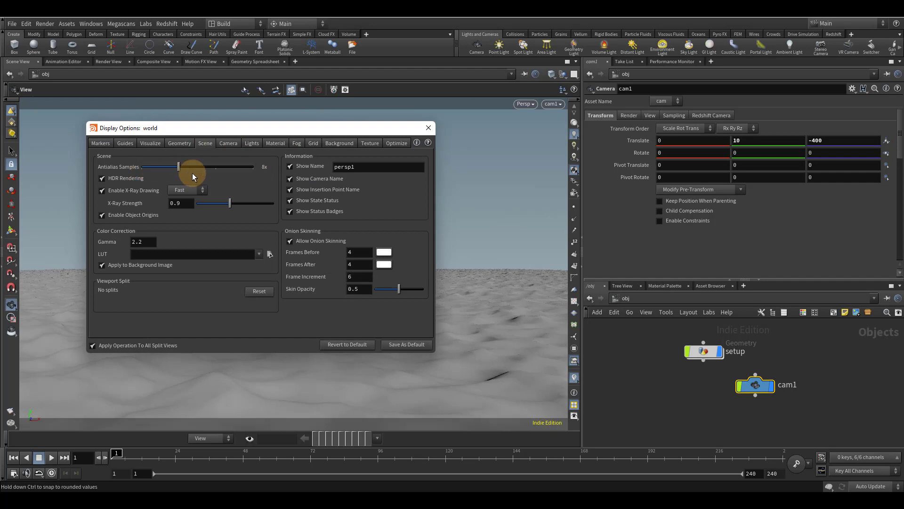
click(427, 127)
Switch the view memory to Snapshot mode and capture the current camera view in the first slot.
click(205, 438)
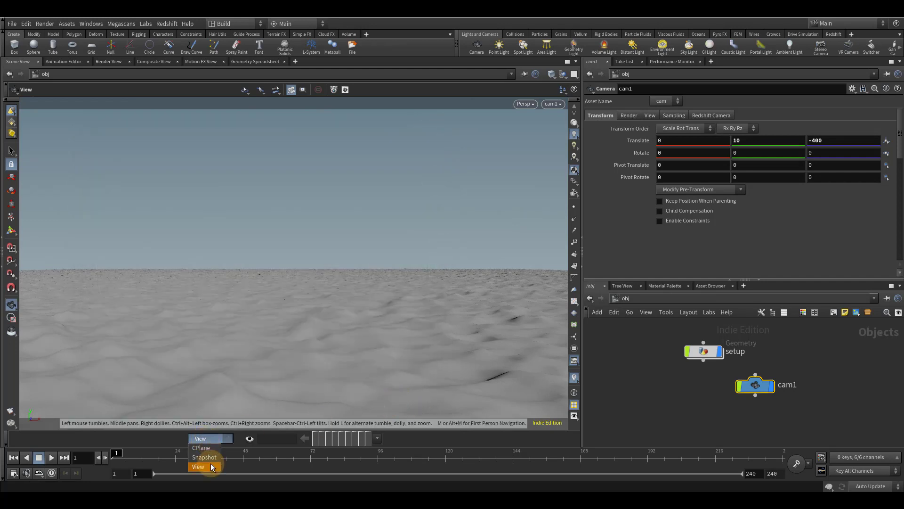
click(212, 458)
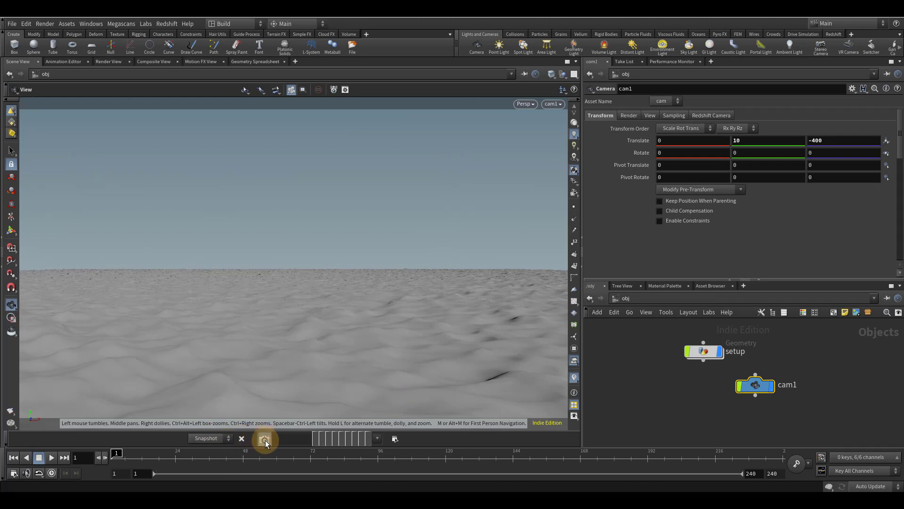
click(265, 439)
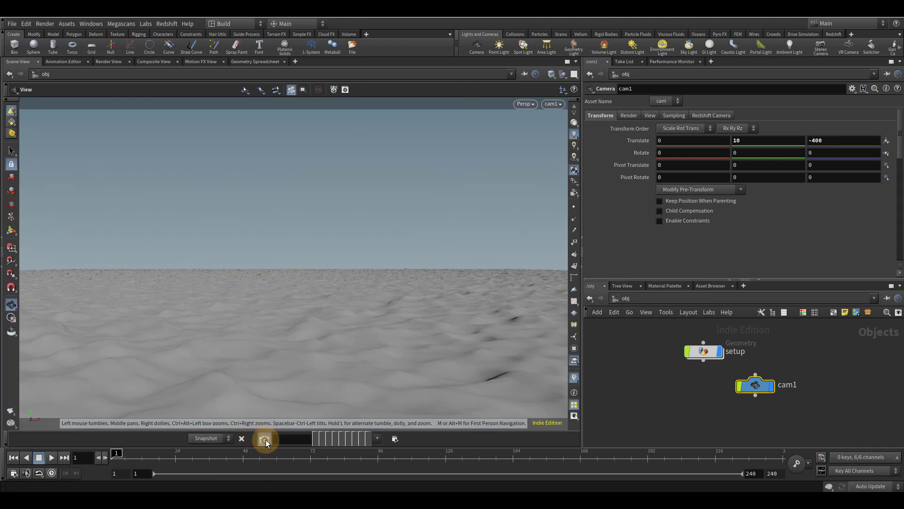
click(318, 438)
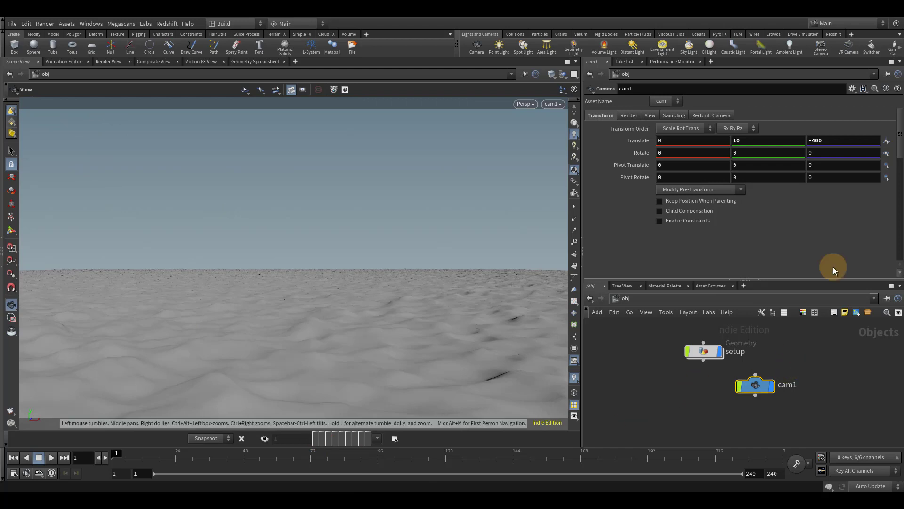
Set cam1's Z translation to 0 and use the first snapshot slot to compare the two camera views.
click(838, 141)
text(0)
key(Return)
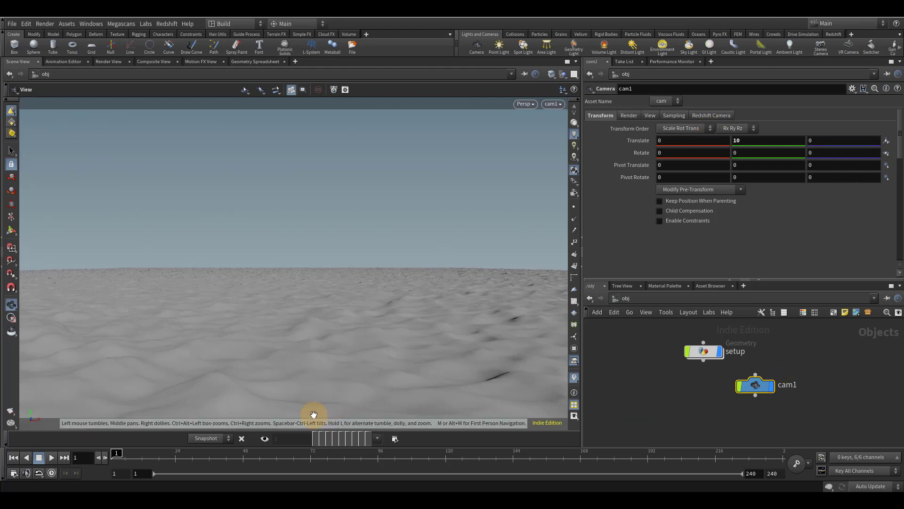
click(315, 438)
Leave the camera view and set cam1's icon scale to 30.
drag(345, 286, 452, 330)
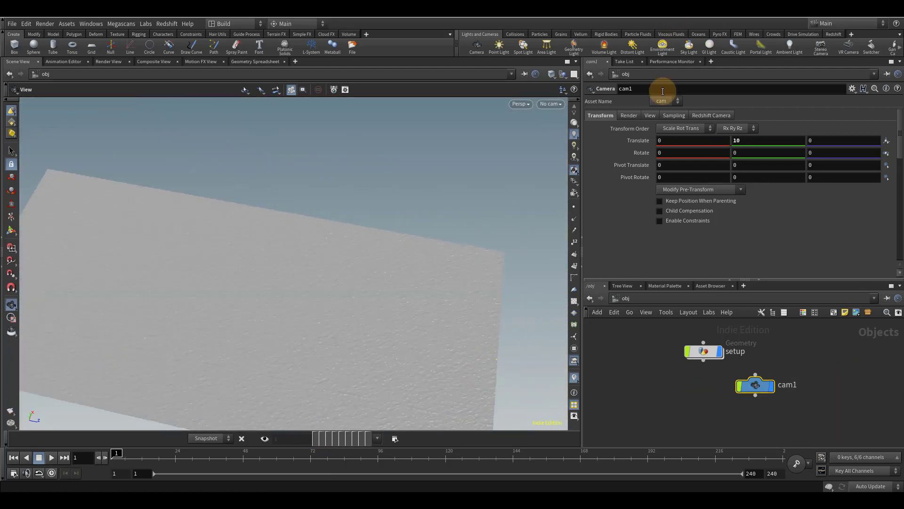
click(650, 115)
drag(672, 129, 638, 129)
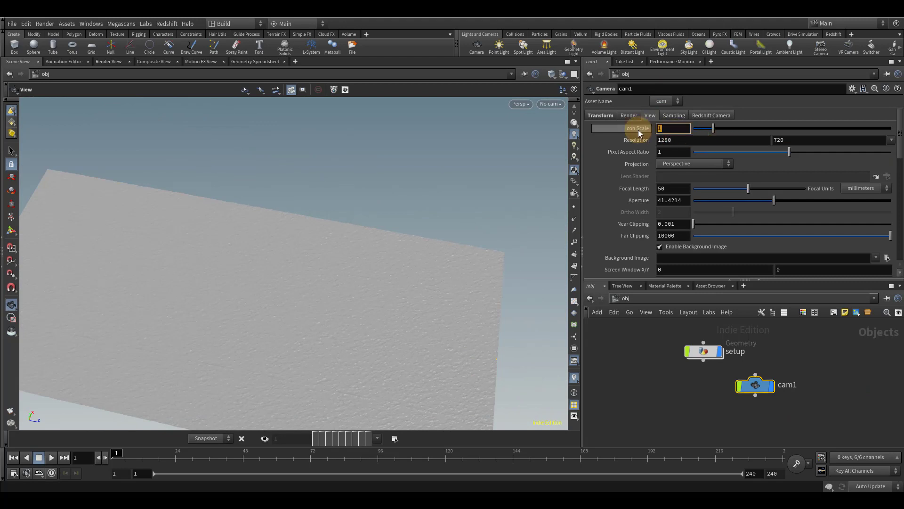
text(30)
key(Return)
middle_drag(499, 258, 508, 200)
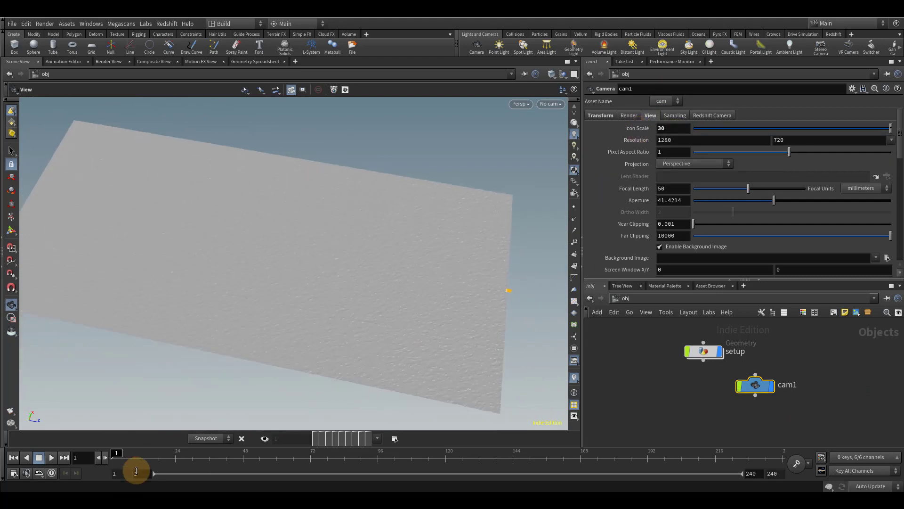
Go to frame 87 and set cam1's Z translation to -400, checking its position over the ocean grid.
drag(134, 466, 353, 470)
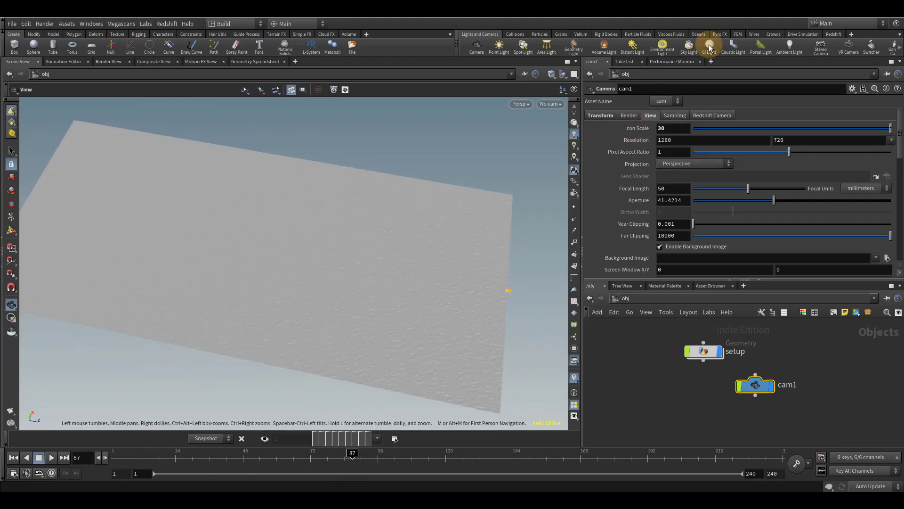
click(607, 118)
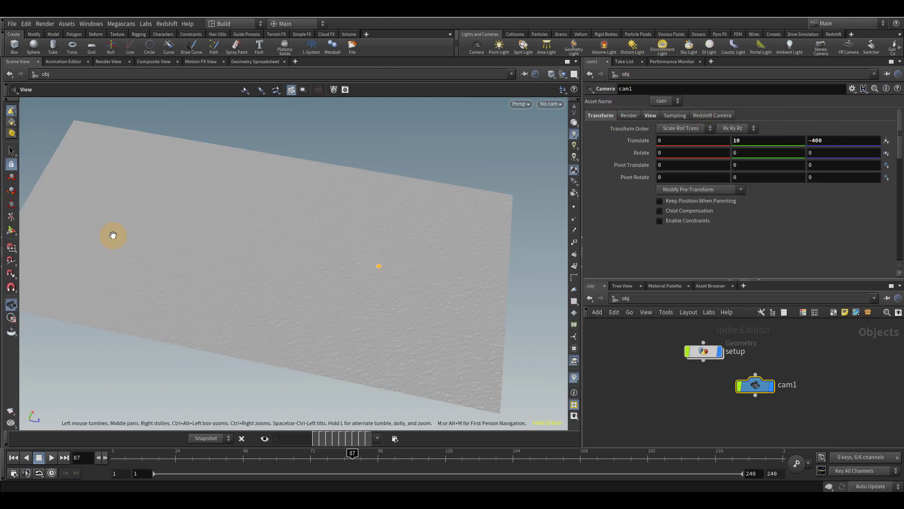
drag(143, 228, 228, 244)
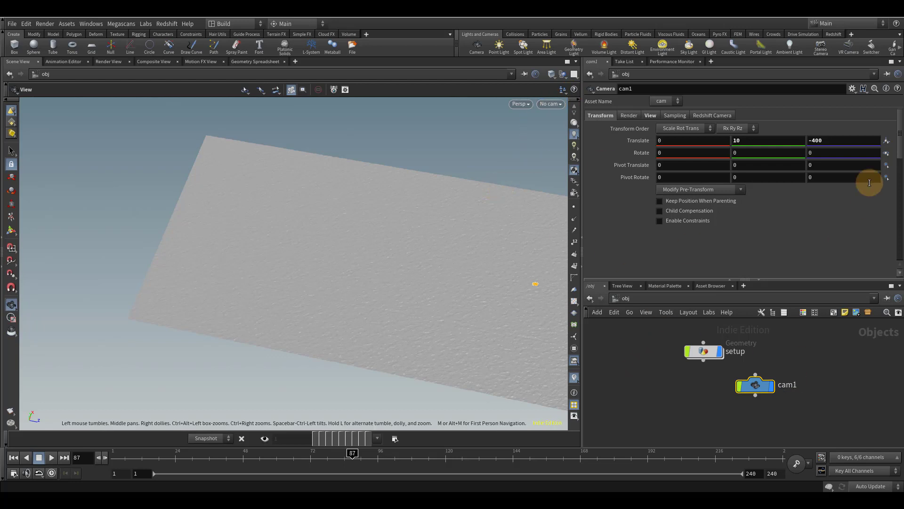
Return cam1 along Z to the origin and look through it again.
drag(841, 141, 693, 127)
key(Return)
click(548, 104)
click(563, 148)
Paste the copied Attribute VOP into the setup network, wire it below Ocean Evaluate, and display it.
double_click(701, 352)
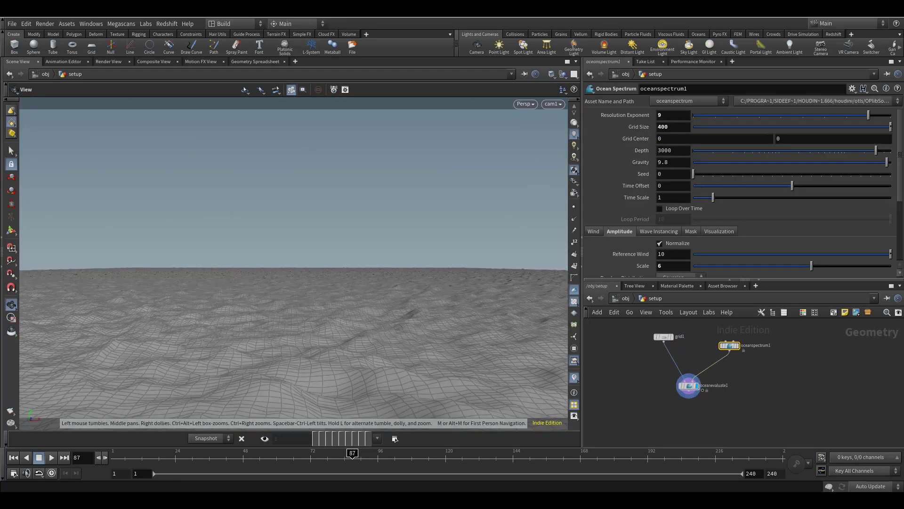
middle_drag(741, 408, 723, 375)
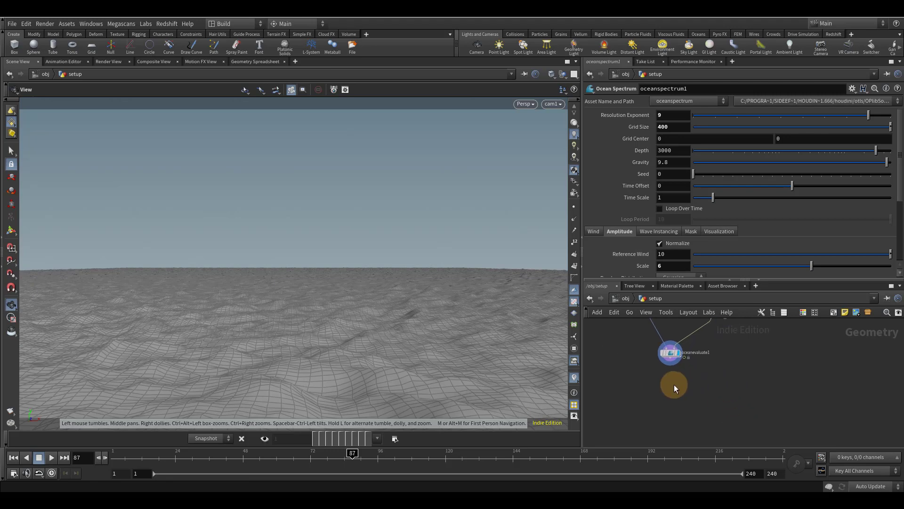
key(ctrl+v)
drag(678, 403, 674, 386)
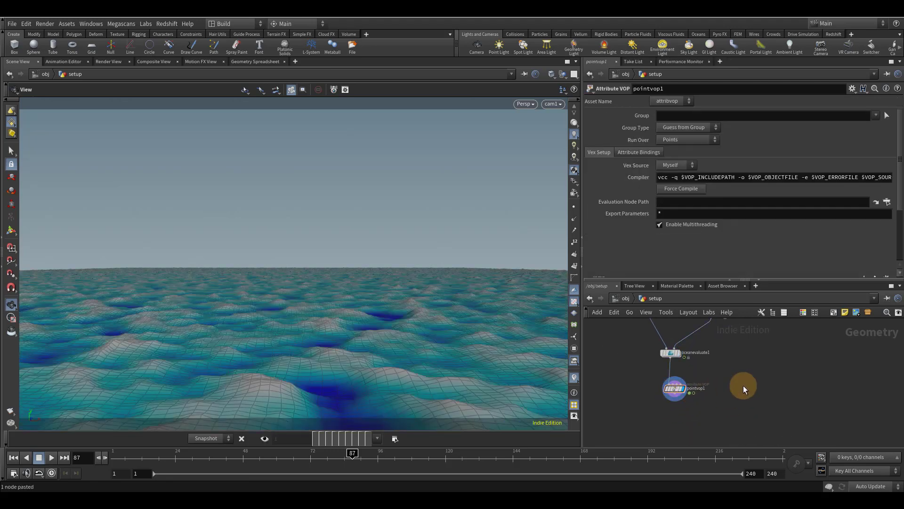
Switch the viewport shading to Smooth Shaded and save the scene.
click(550, 77)
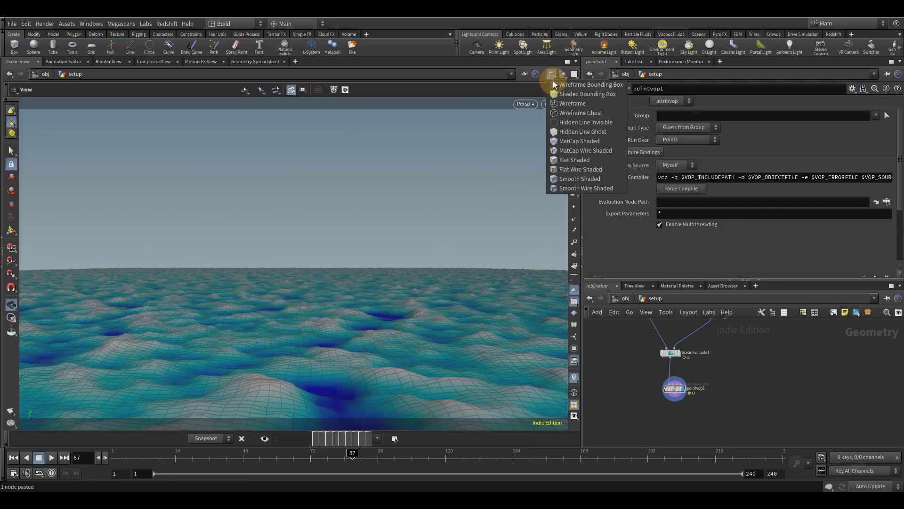
click(592, 181)
key(l)
key(ctrl+s)
click(745, 369)
drag(744, 367, 739, 409)
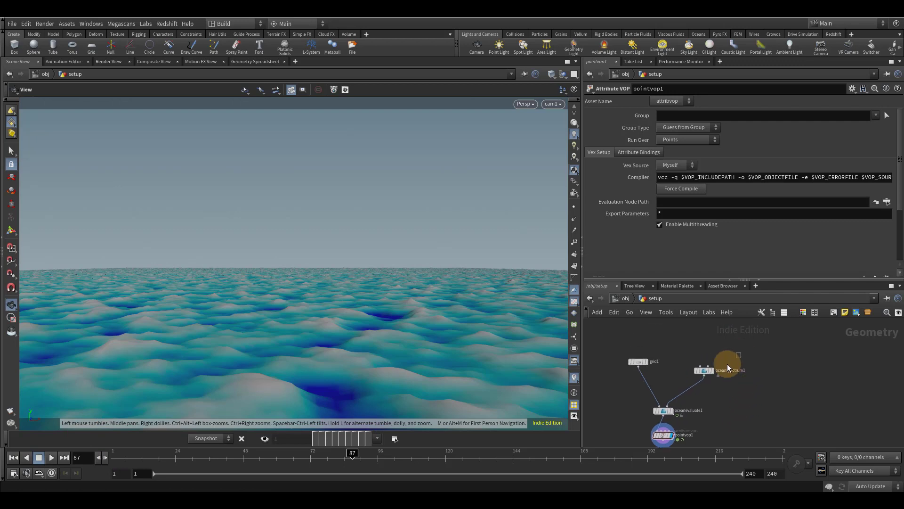
Enable Loop Over Time on the Ocean Spectrum node and move the timeline to frame 1.
click(704, 371)
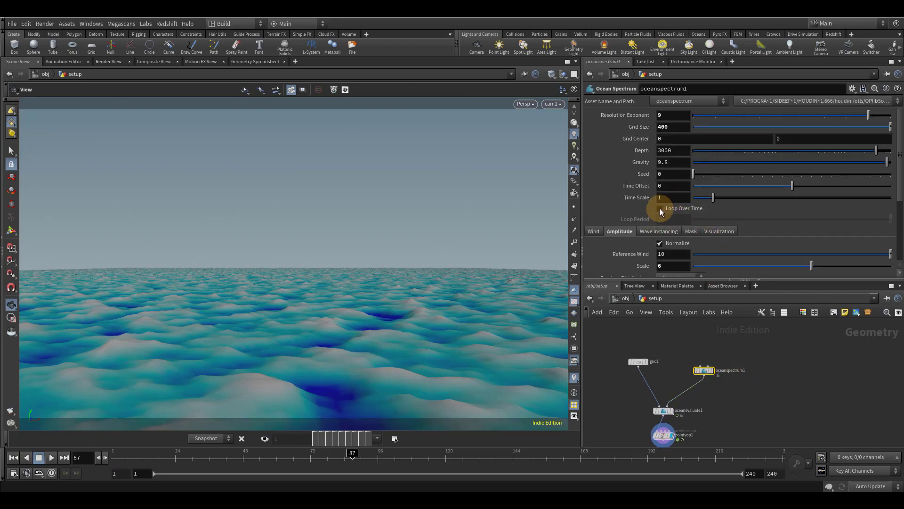
click(674, 210)
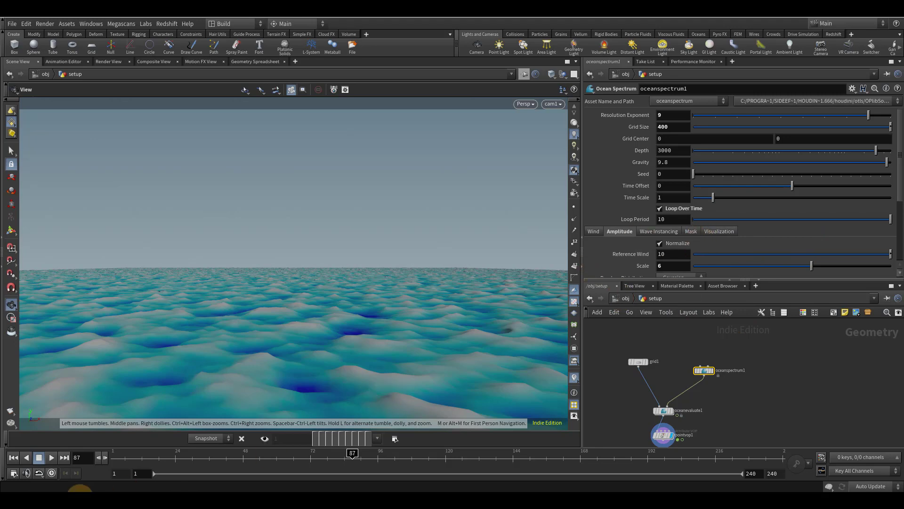
drag(143, 465, 113, 462)
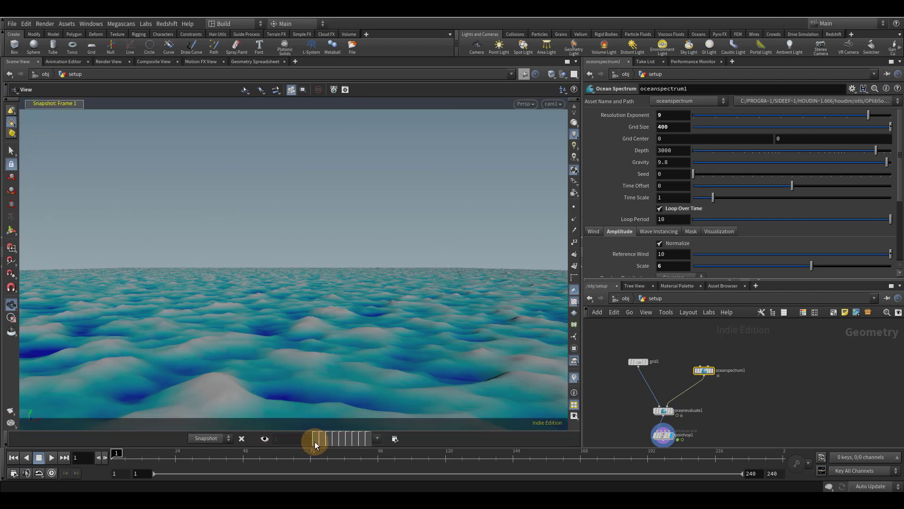
Go to frame 240 and compare the ocean with the snapshot of frame 1.
click(776, 458)
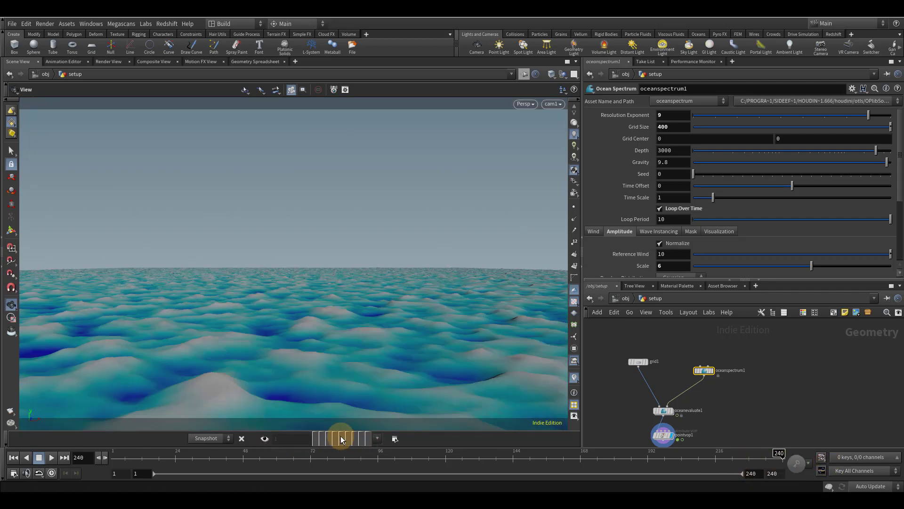
click(316, 440)
click(316, 440)
click(316, 440)
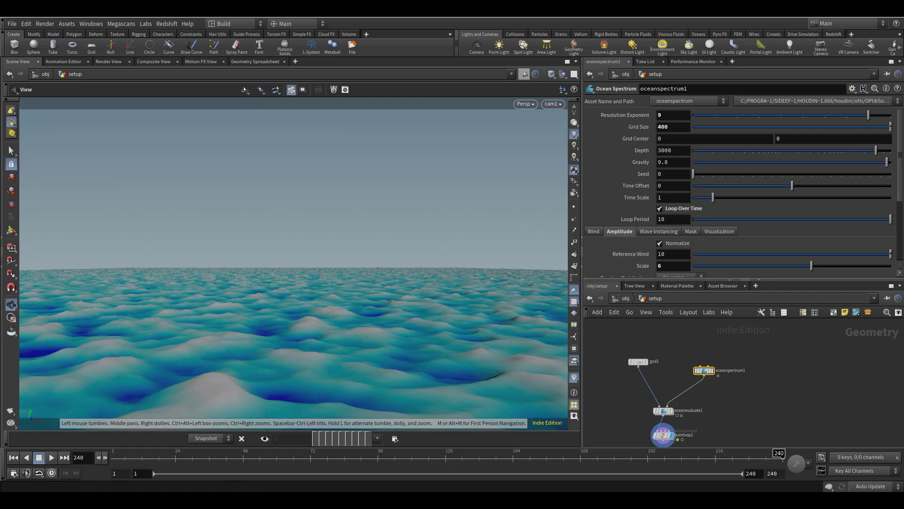
Go to frame 241, just past the timeline end, and compare the ocean with the frame 1 snapshot.
click(83, 457)
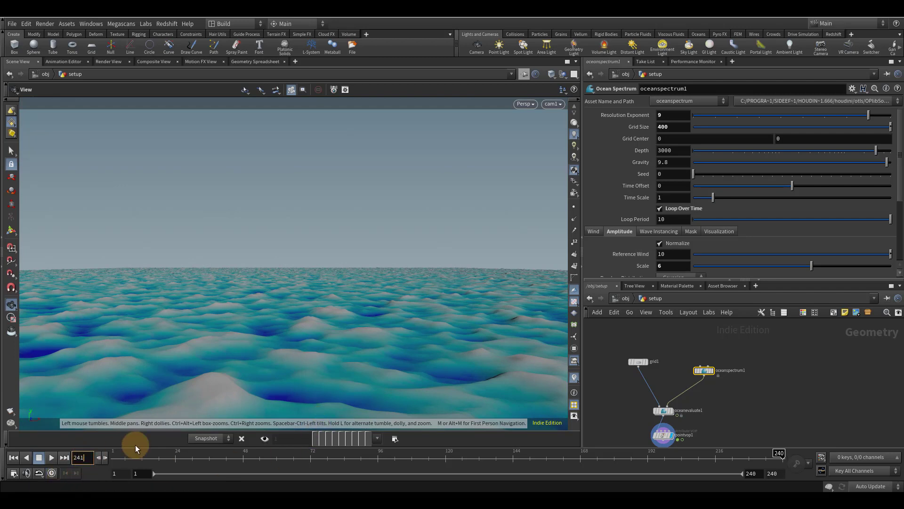
key(Return)
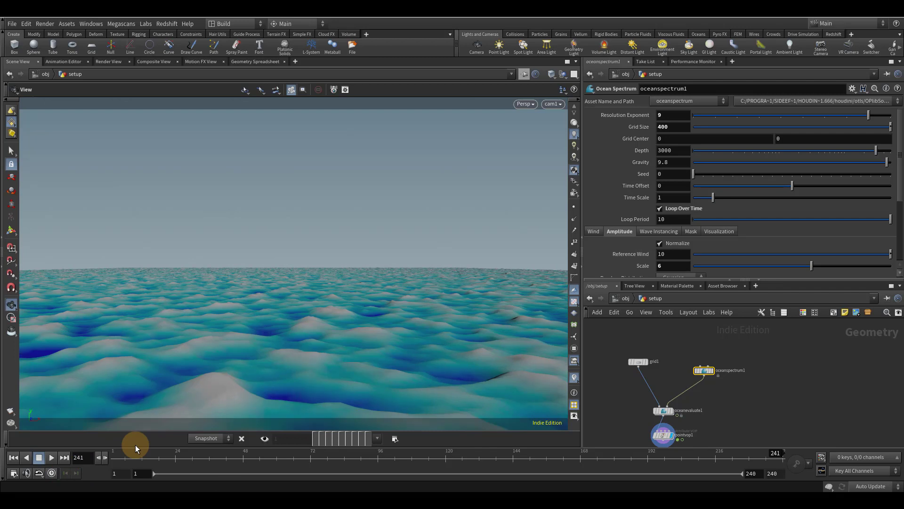
click(318, 440)
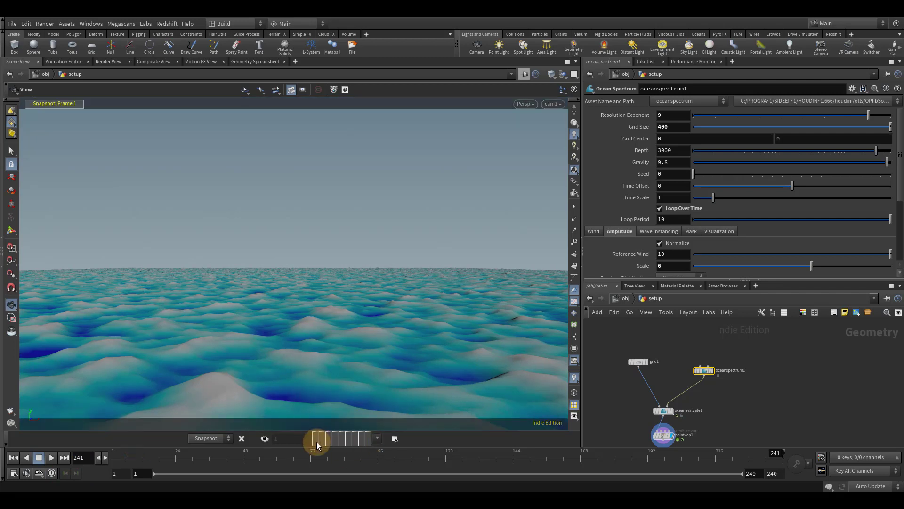
click(316, 442)
click(316, 442)
click(317, 442)
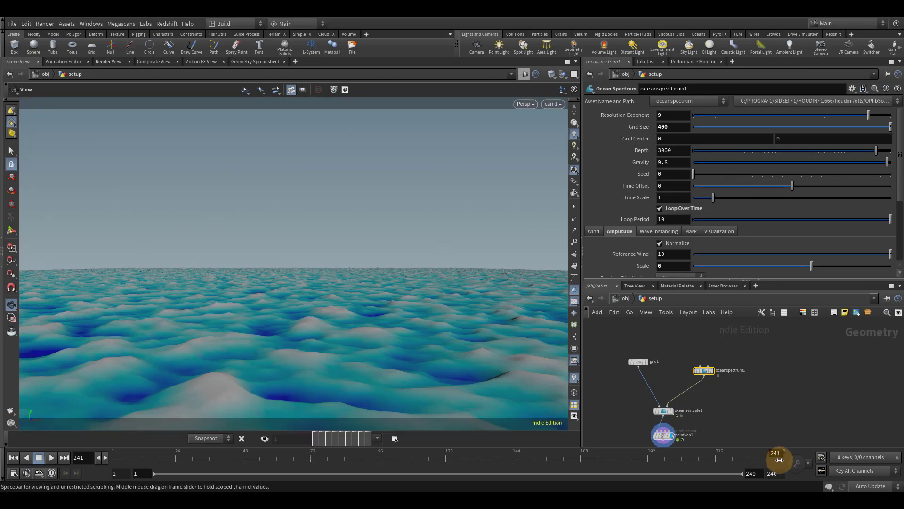
Step the timeline between frames 240 and 1 to check the ocean's motion across the loop point.
mouse_move(780, 464)
mouse_down()
mouse_move(752, 457)
mouse_move(793, 463)
mouse_up()
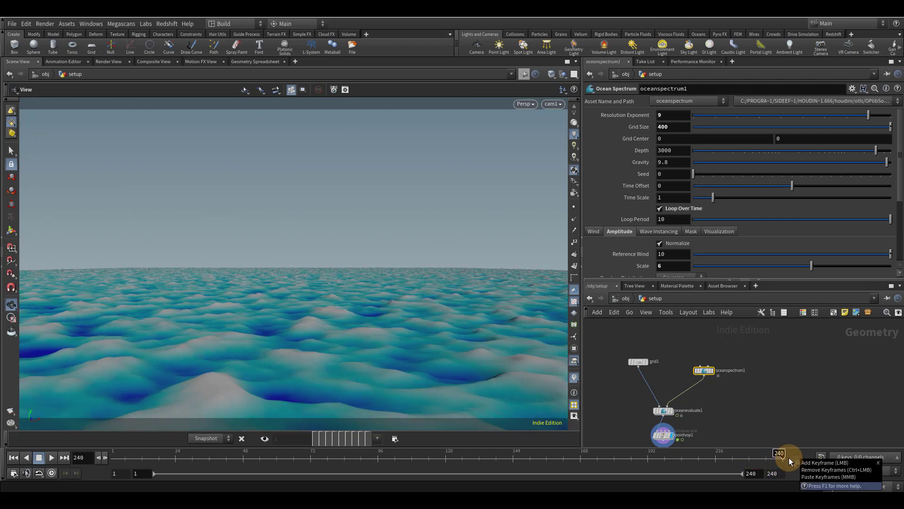
key(Right)
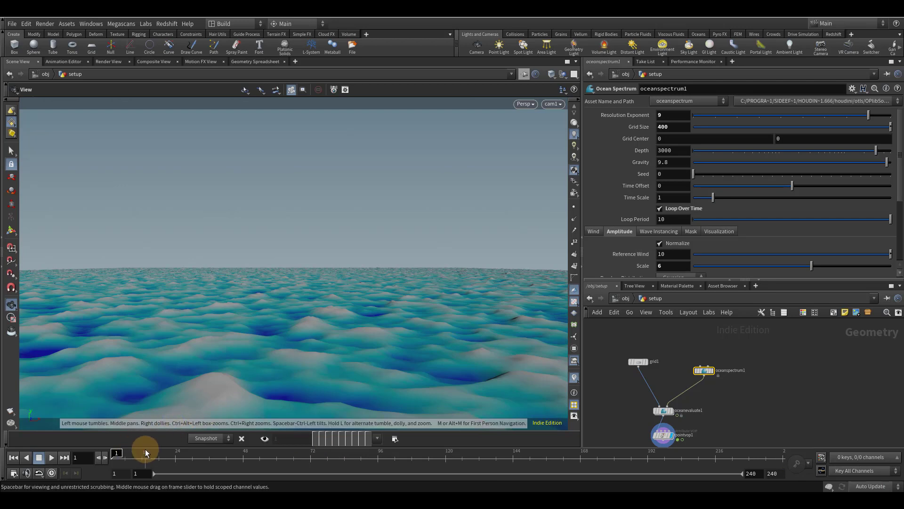
click(783, 456)
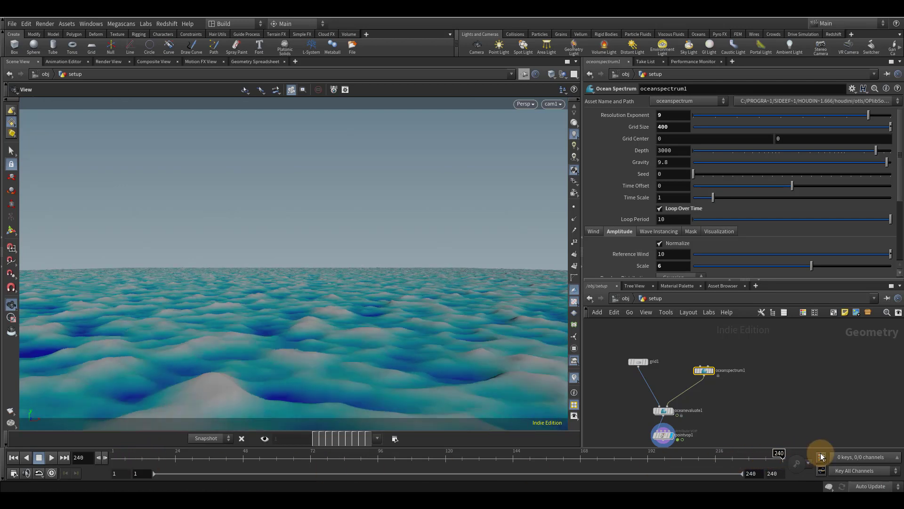
Set a keyframe on cam1's Z translation of 0 at frame 1, at object level.
click(115, 456)
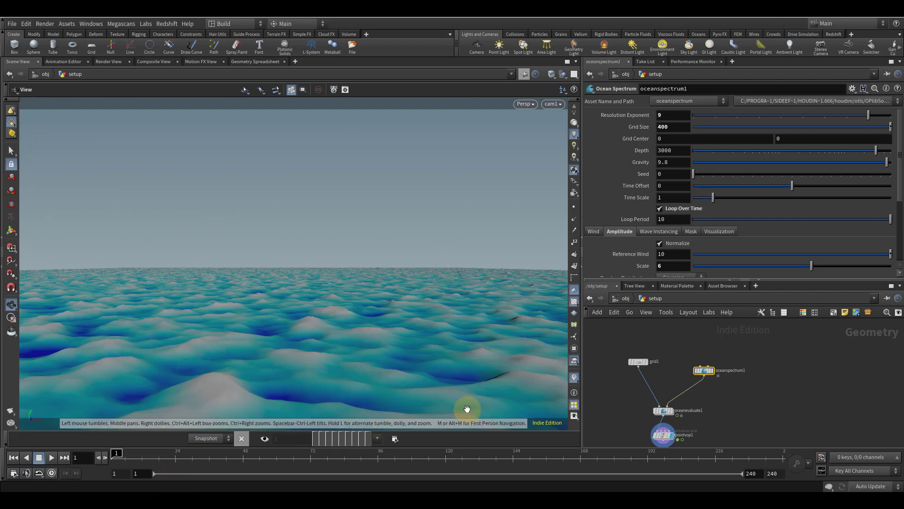
click(624, 300)
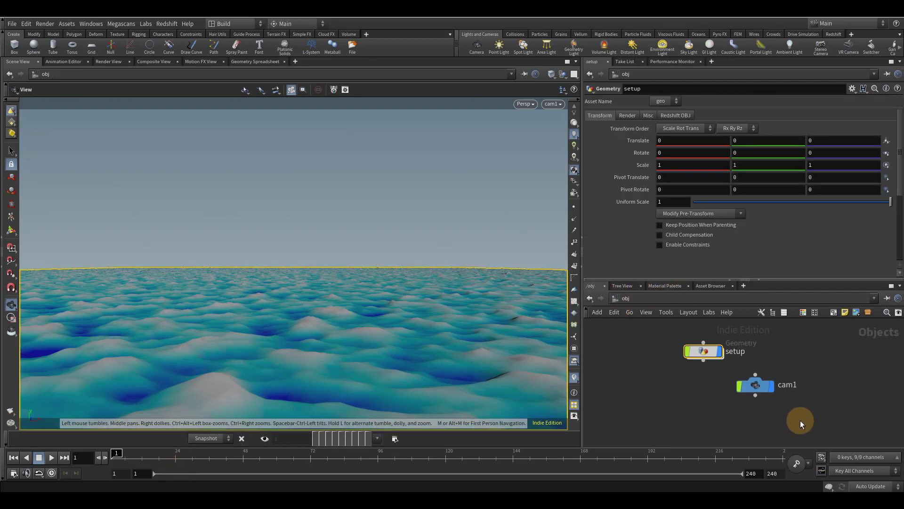
click(754, 386)
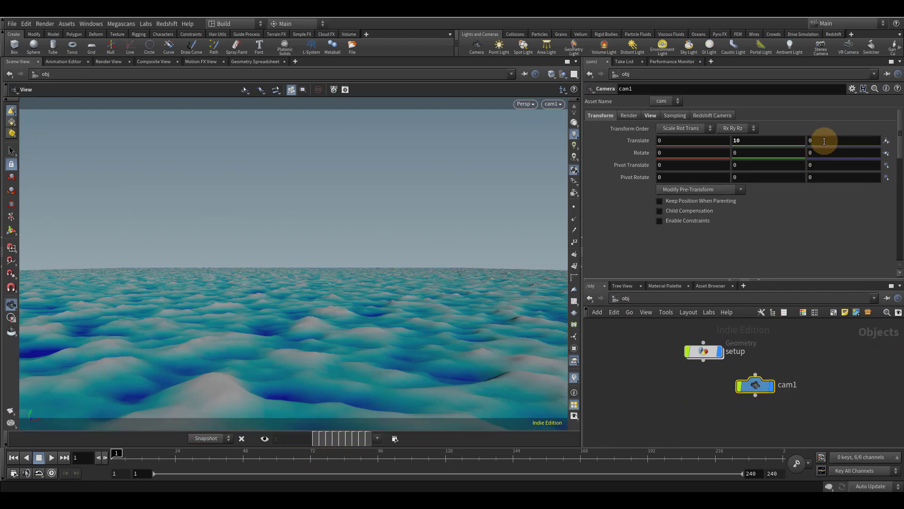
alt+click(825, 139)
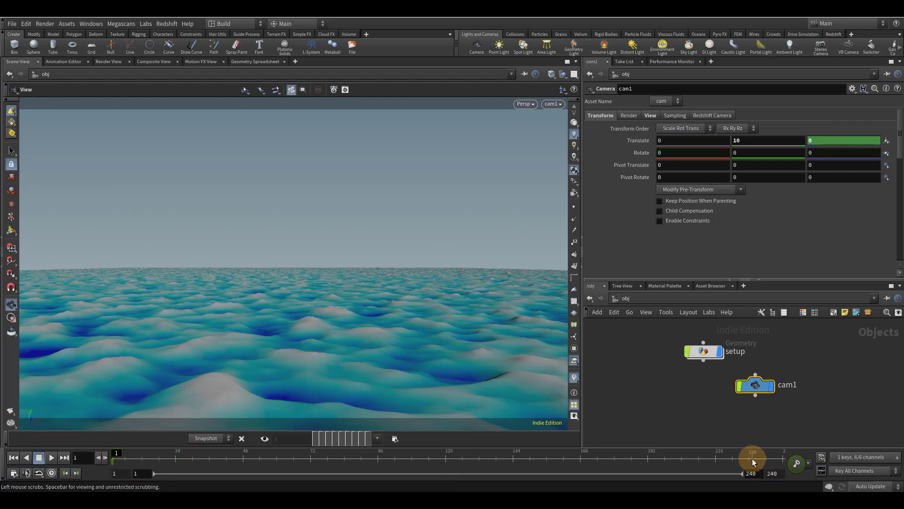
Go to frame 241, set cam1's Z translation to -400, and keyframe it.
double_click(78, 457)
text(241)
key(Return)
click(838, 141)
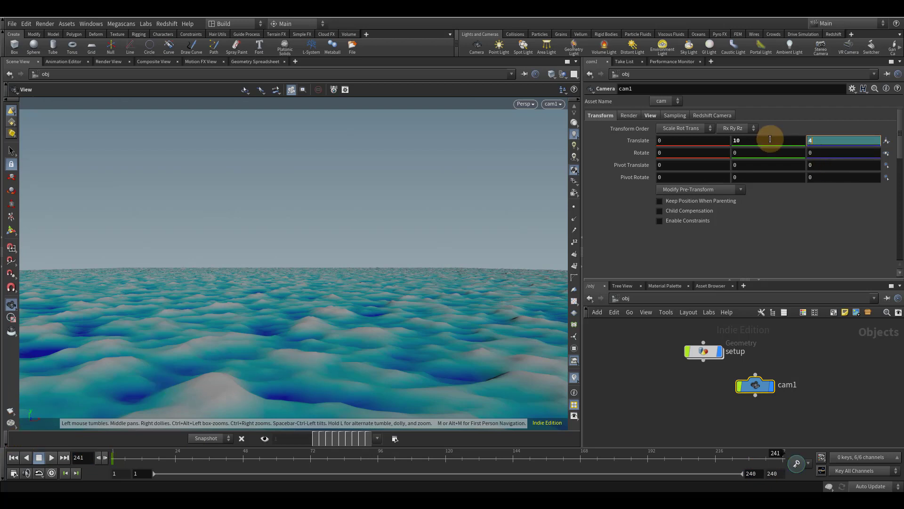
key(Return)
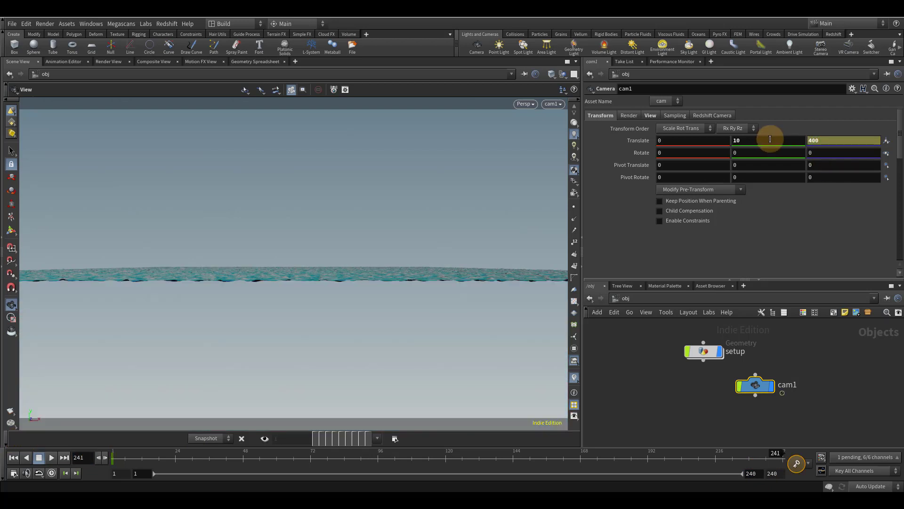
click(811, 141)
key(Return)
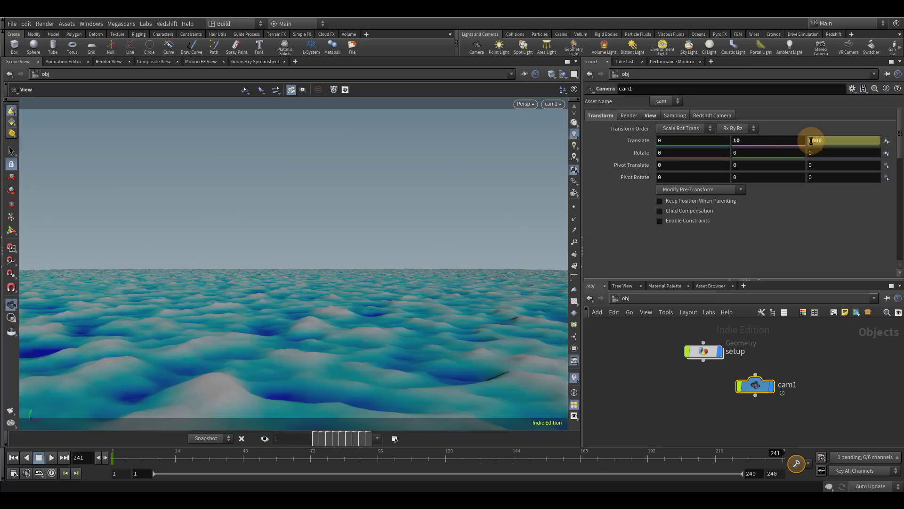
text(-)
key(Return)
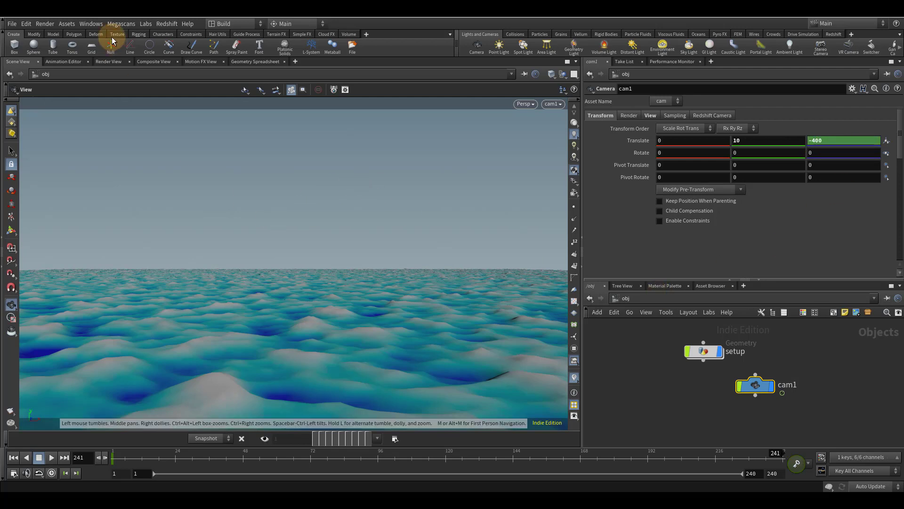
Make cam1's whole Translate Z curve linear between its two keys in the Animation Editor, and close the editor.
click(91, 23)
click(109, 40)
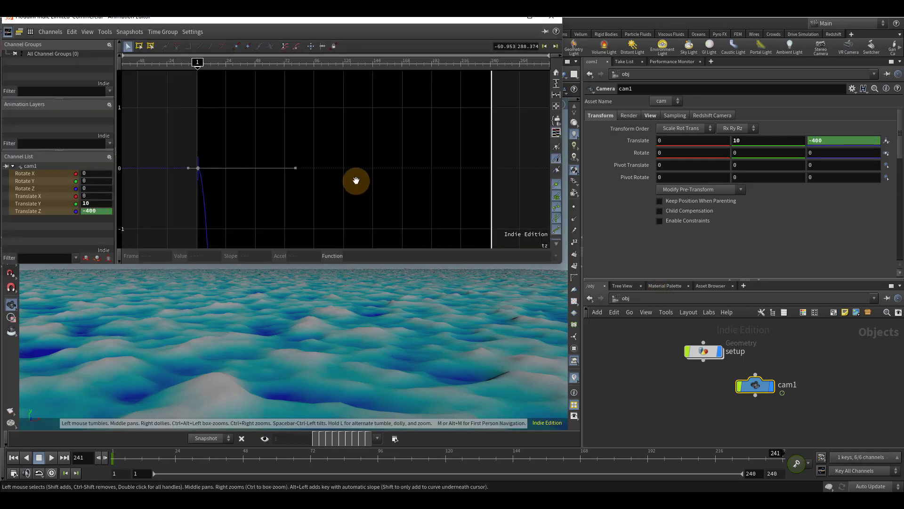
key(h)
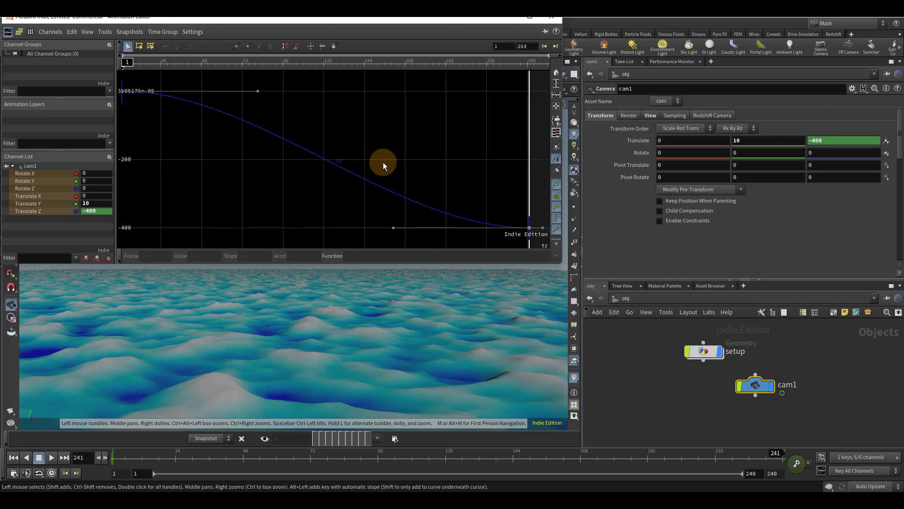
drag(512, 76, 140, 309)
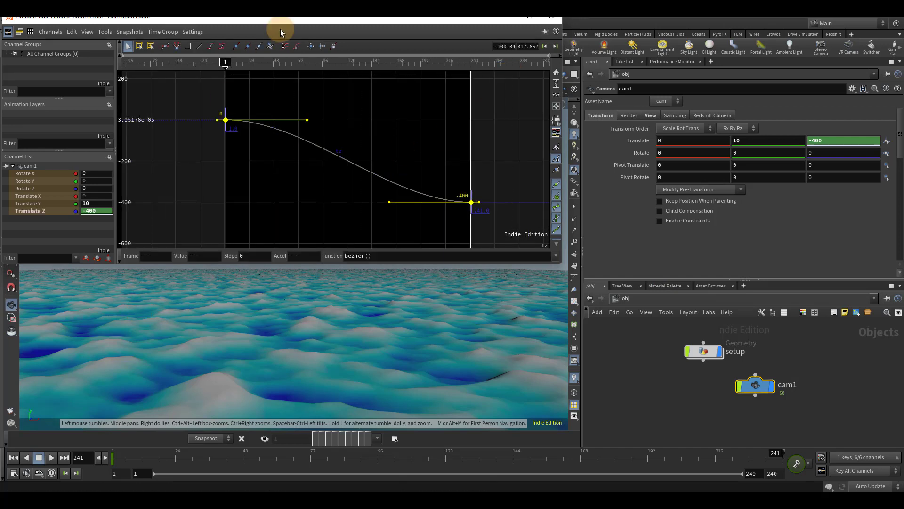
click(203, 49)
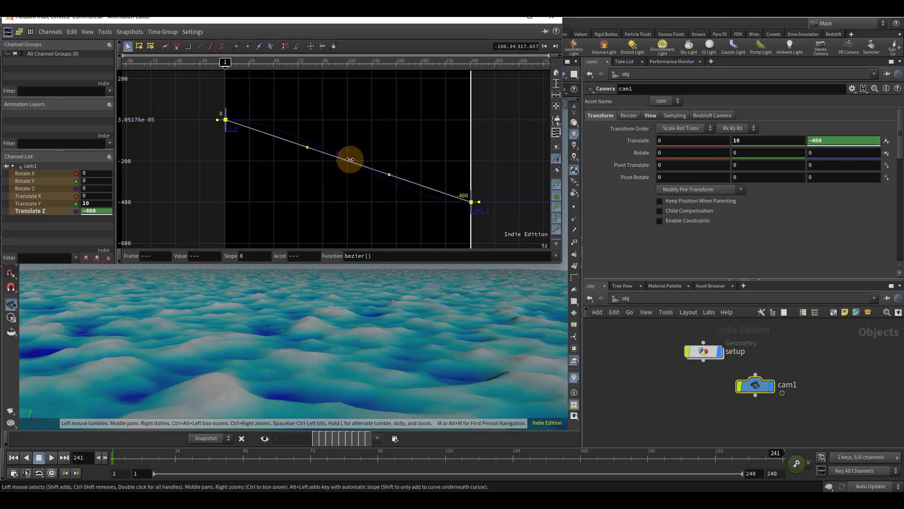
click(550, 18)
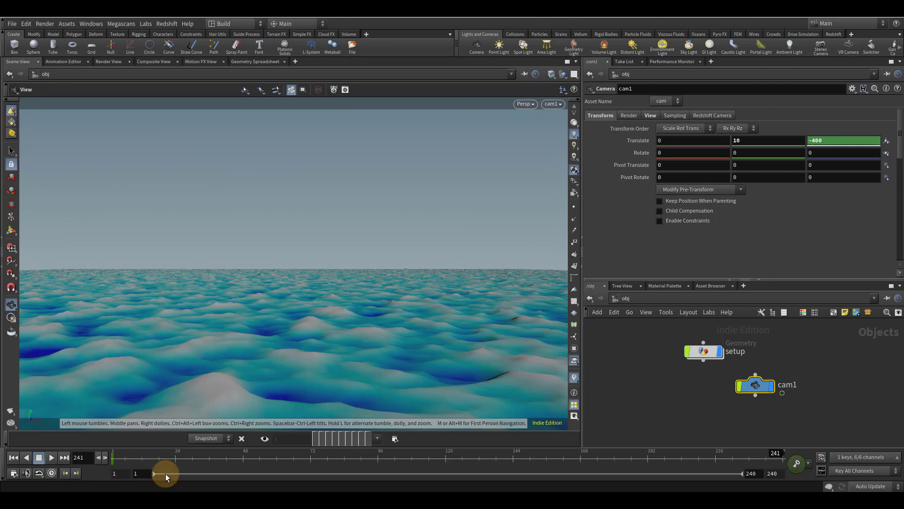
Compare cam1's view of the ocean at frame 1, frame 240 and frame 241.
drag(143, 459, 65, 475)
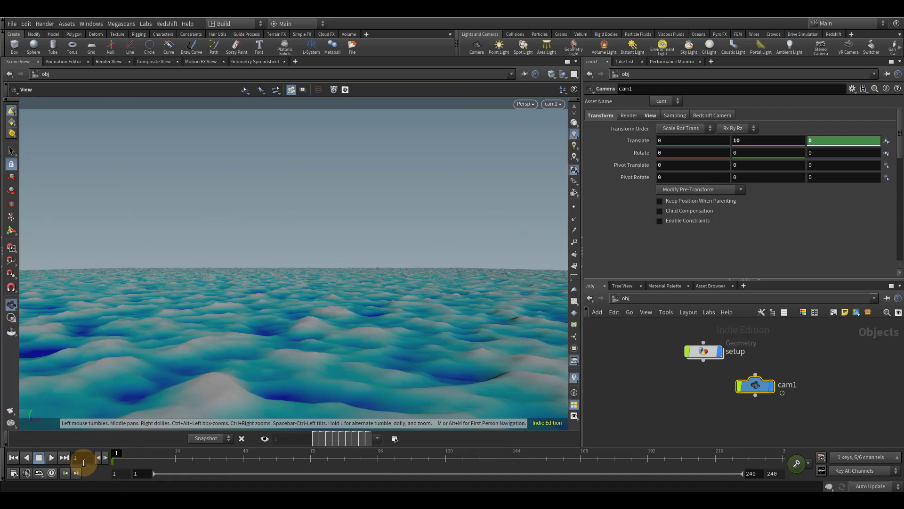
click(83, 462)
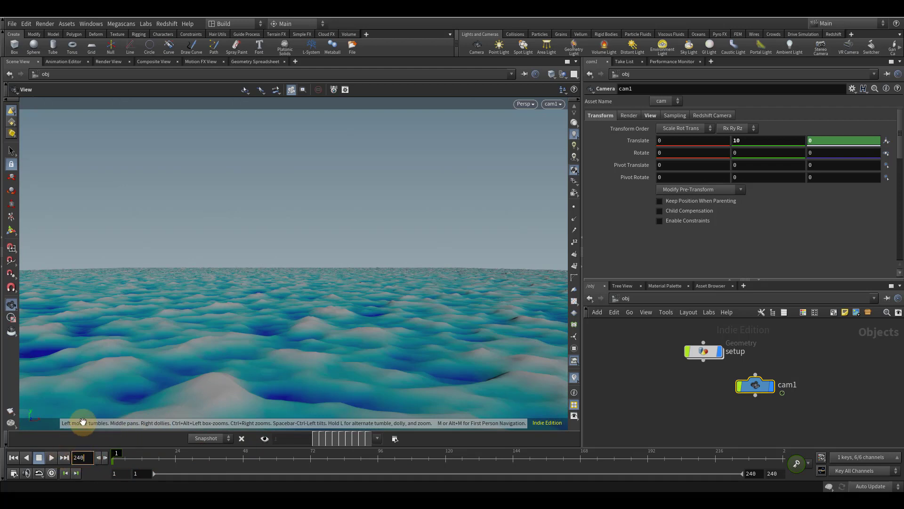
key(Return)
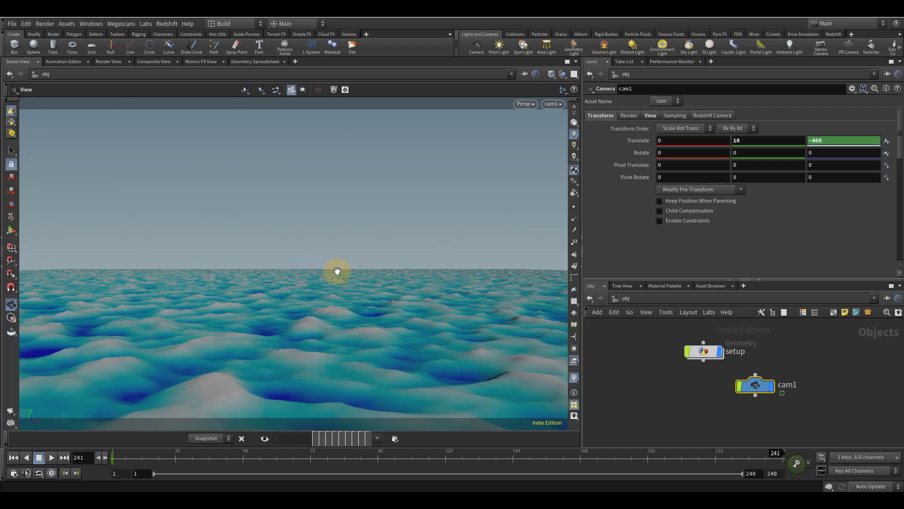
click(80, 456)
text(1)
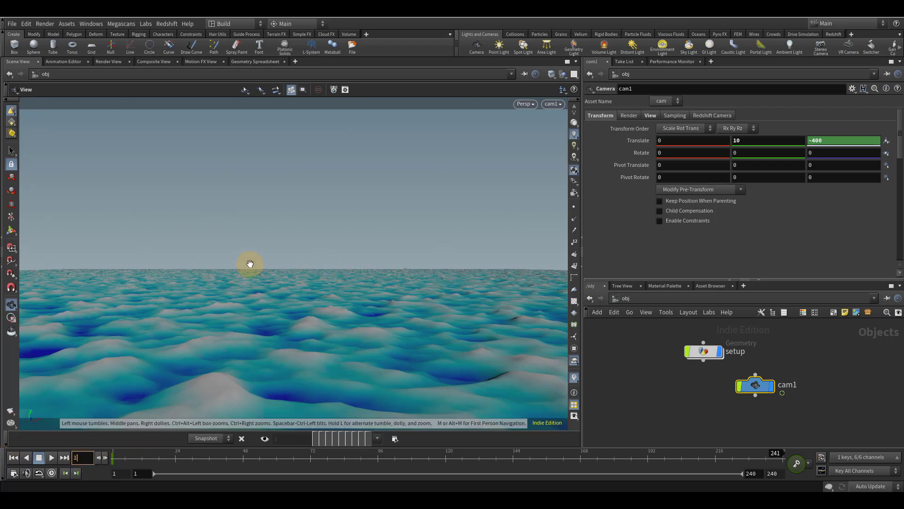
drag(343, 273, 348, 268)
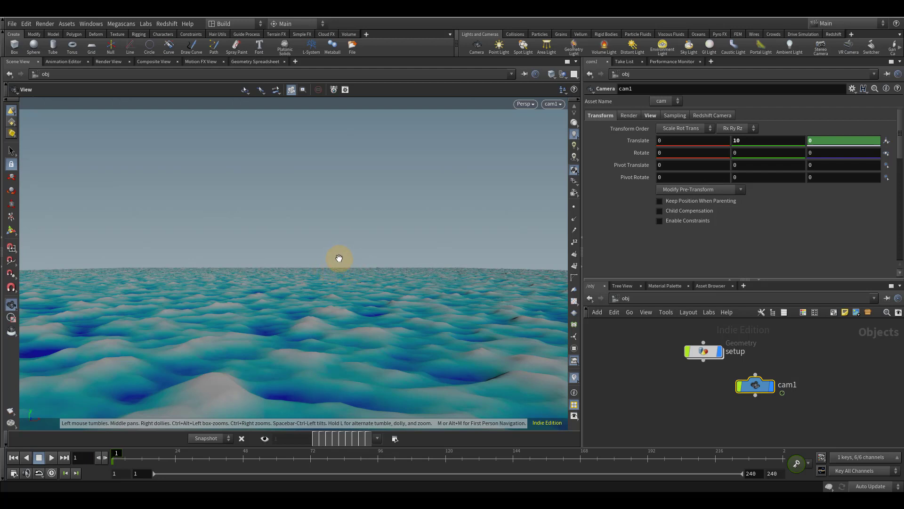
Play the animation through cam1 from near the timeline end across the loop point, and stop it.
click(763, 459)
key(Up)
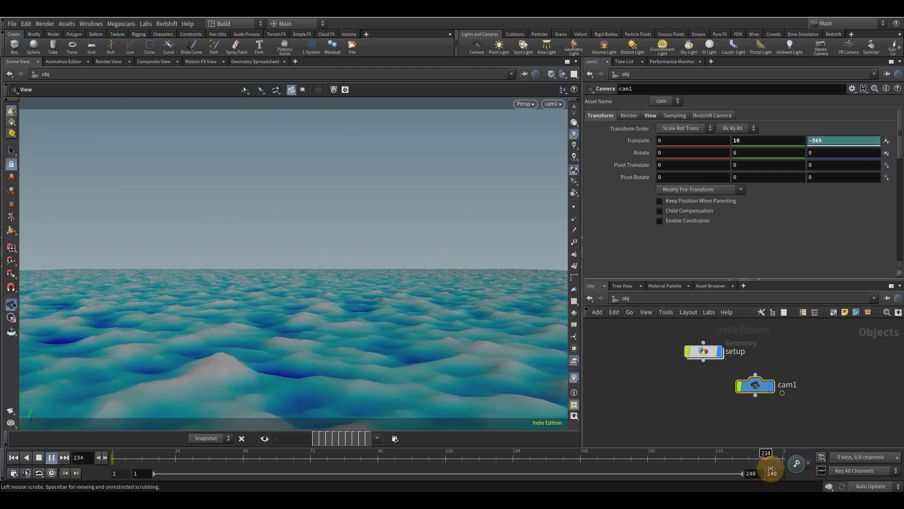
click(767, 463)
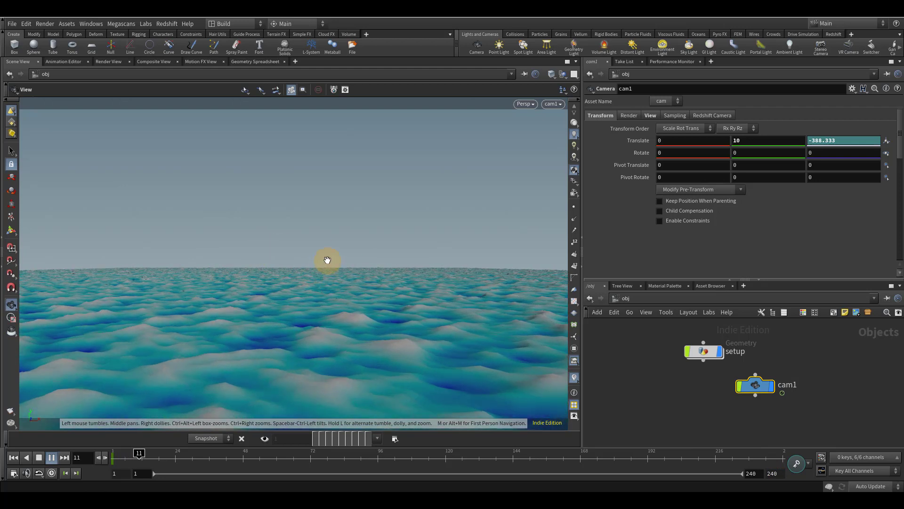
key(Up)
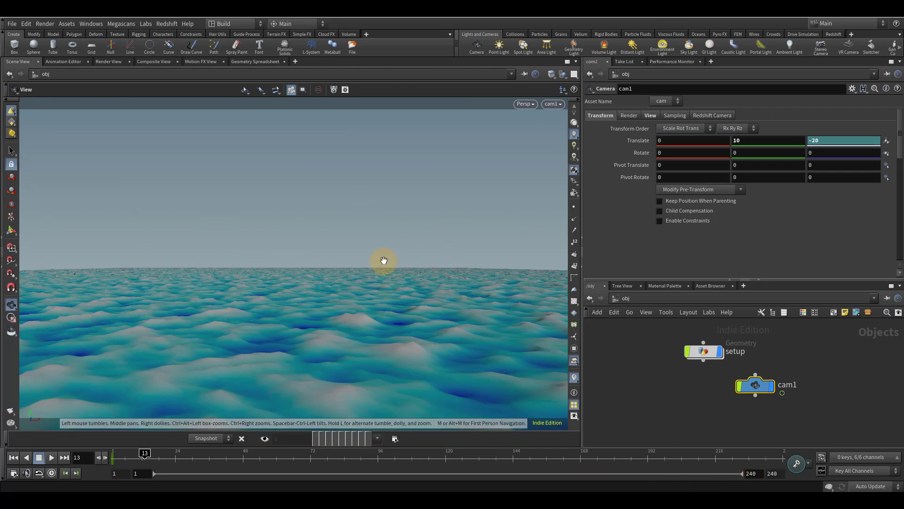
Leave the camera view and scrub to frame 240 to examine cam1's travel over the whole ocean grid.
drag(383, 259, 370, 364)
middle_drag(370, 364, 216, 295)
right_drag(216, 295, 224, 325)
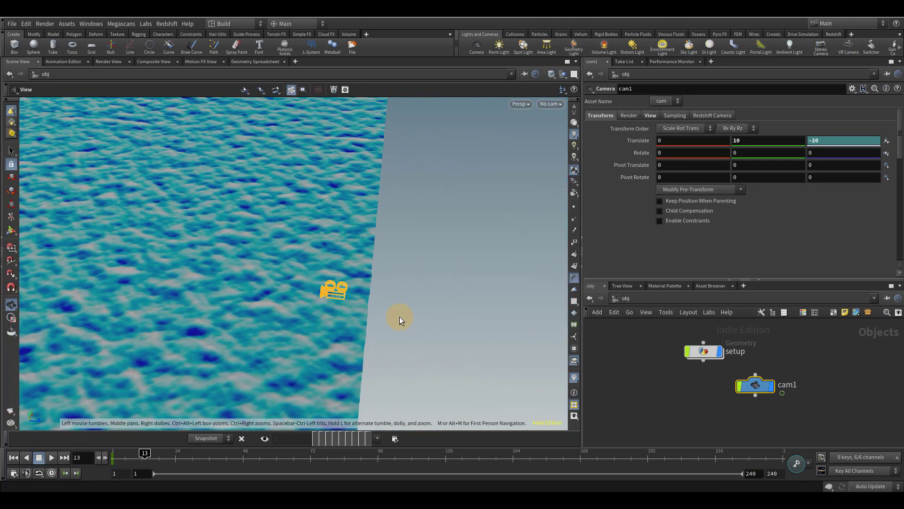
right_drag(302, 262, 1, 309)
middle_drag(97, 279, 193, 277)
right_drag(194, 276, 476, 346)
drag(546, 453, 778, 455)
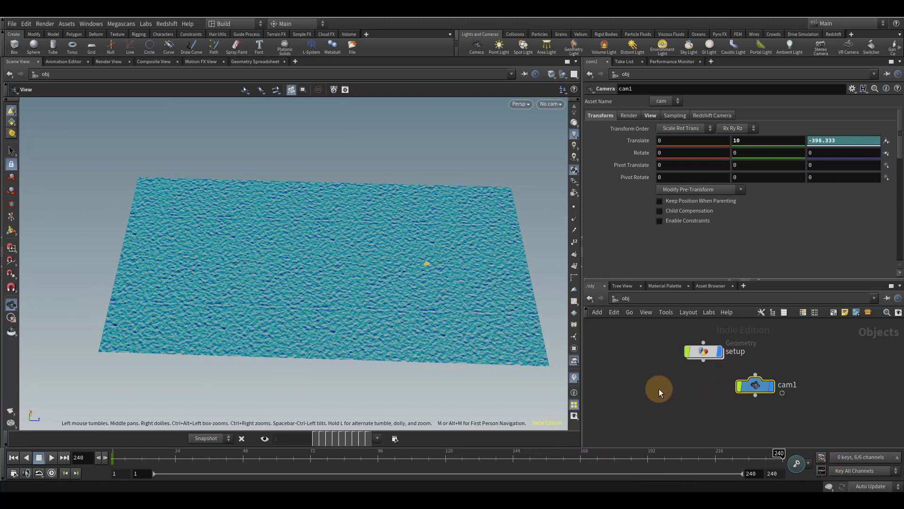
Add a Grid geometry object at object level and rename it matte.
key(Tab)
text(ht)
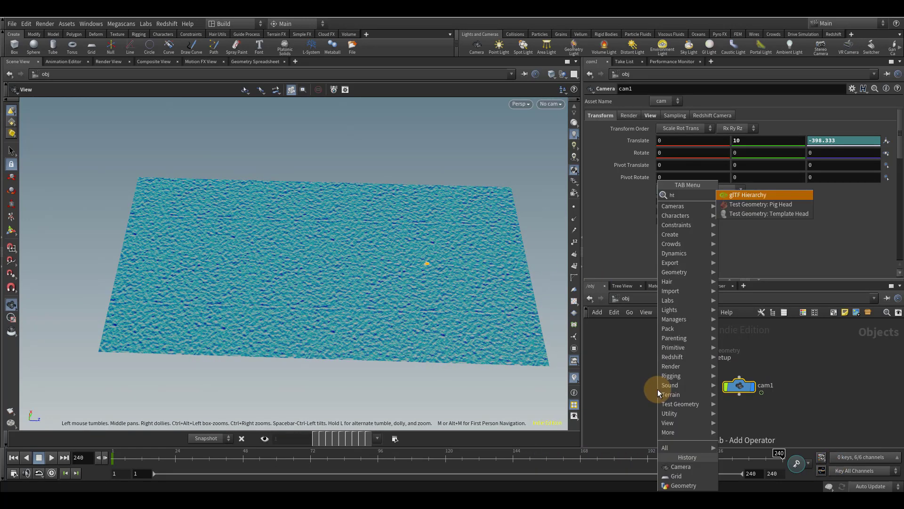
key(BackSpace)
key(BackSpace)
text(gri)
key(Return)
click(647, 393)
double_click(668, 394)
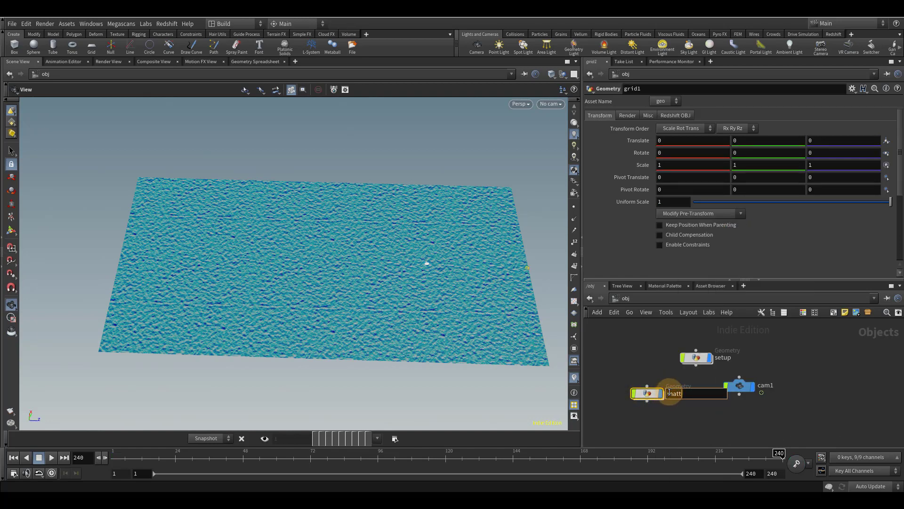
key(Return)
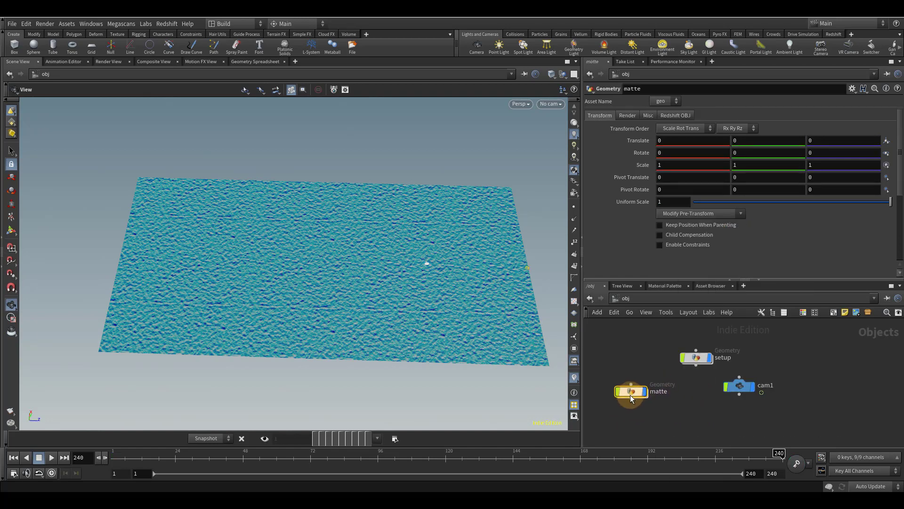
Go inside matte and set its grid's orientation to XY Plane.
double_click(630, 392)
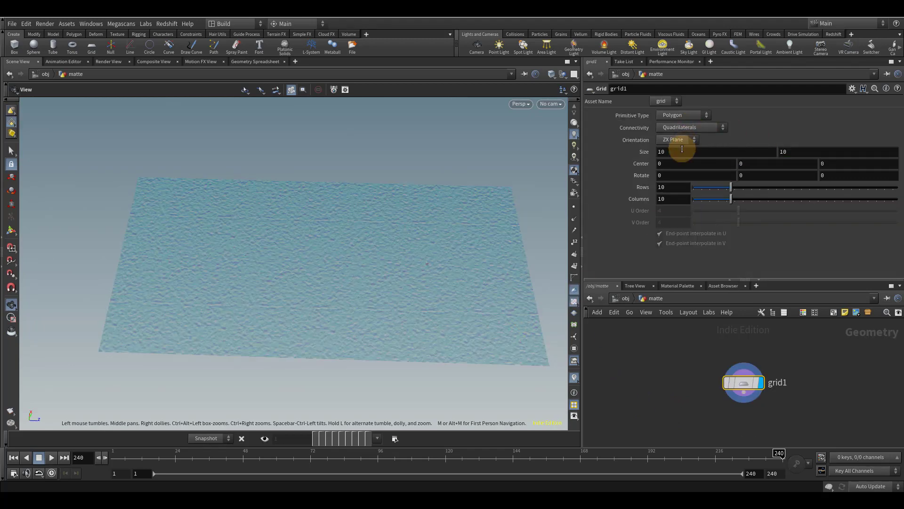
right_drag(404, 206, 644, 265)
key(f)
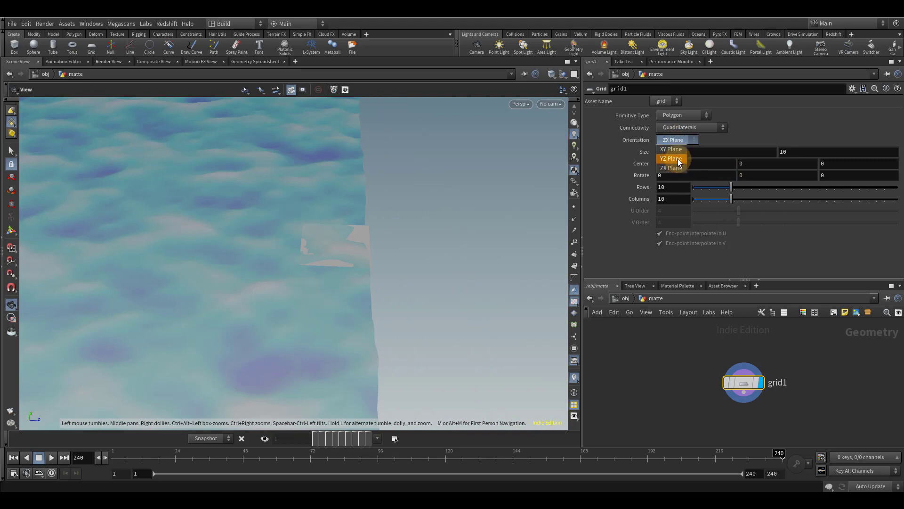
click(678, 160)
click(675, 149)
drag(457, 186, 7, 211)
middle_drag(217, 158, 384, 329)
right_drag(383, 329, 307, 311)
drag(306, 311, 486, 216)
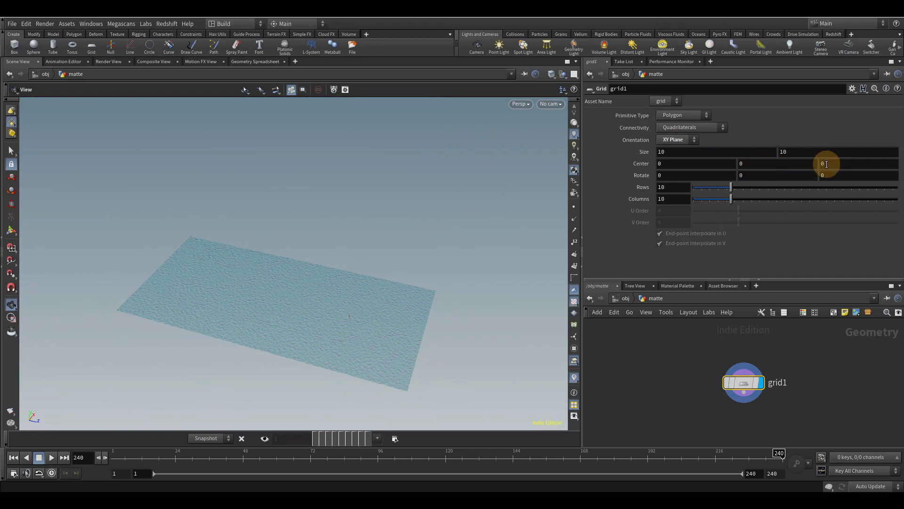
Set the matte grid's size to 1000 by 1000 and its Center Z to 0.
middle_drag(827, 164, 829, 113)
click(680, 150)
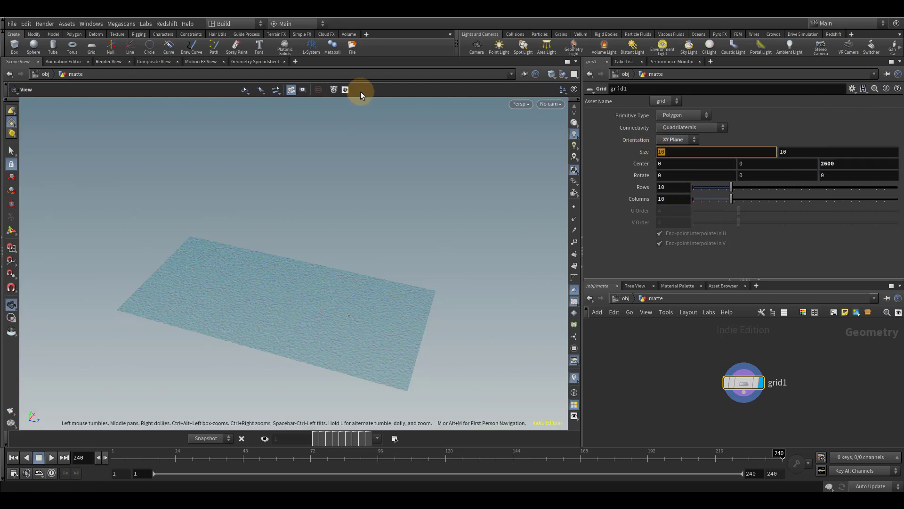
text(00)
key(Tab)
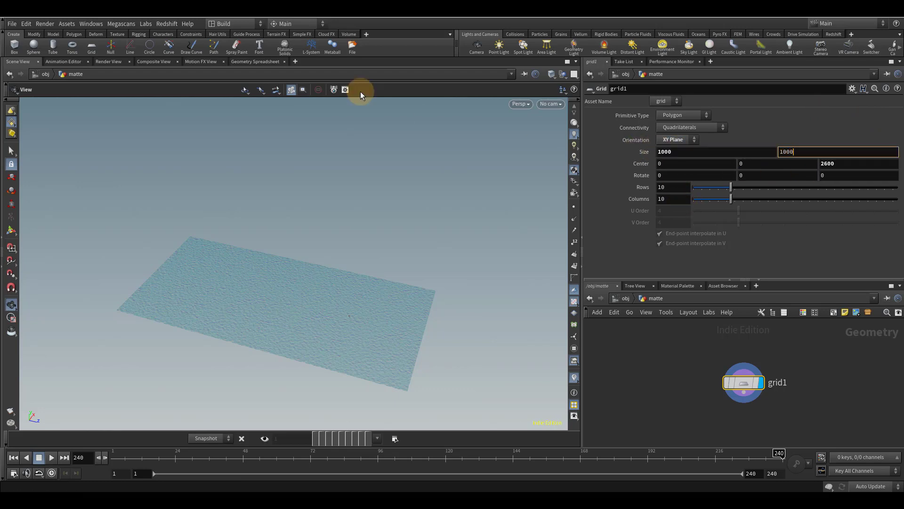
drag(479, 319, 339, 264)
click(824, 163)
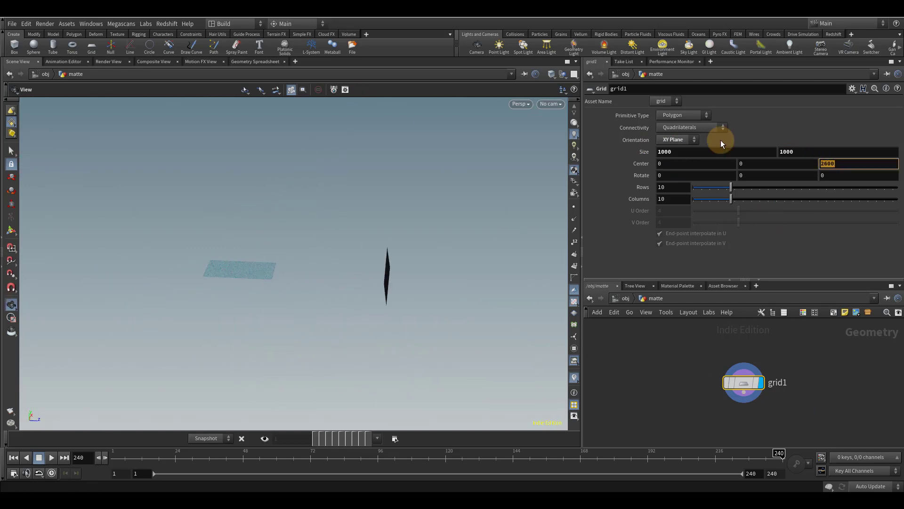
text(0)
key(Return)
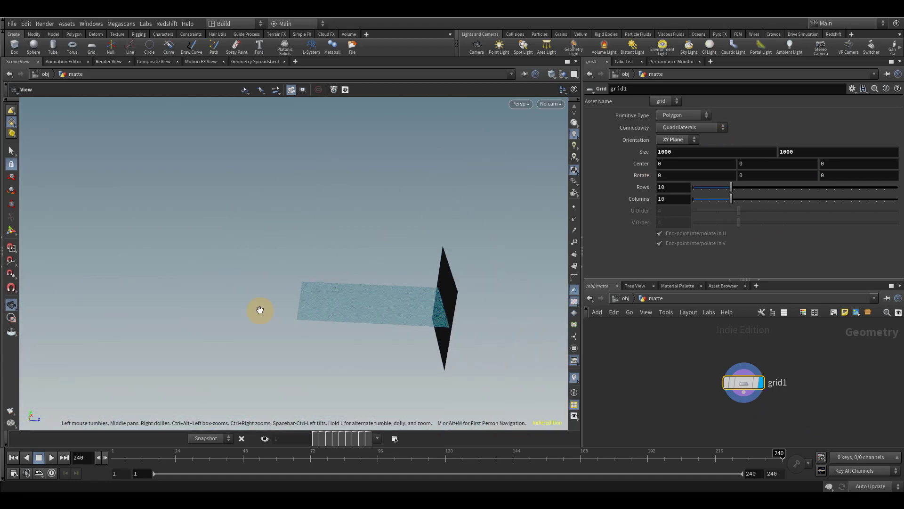
Move the matte grid along Z to about -1583, just inside the ocean's far edge.
click(11, 231)
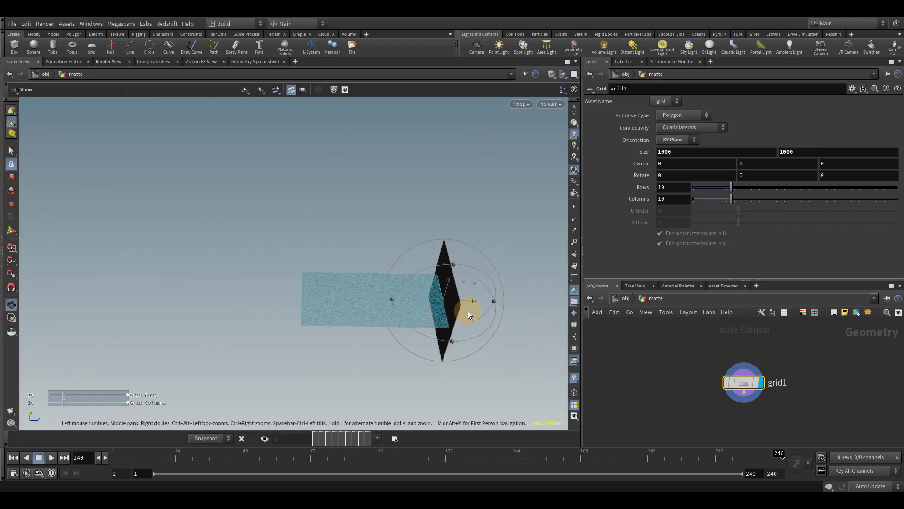
drag(475, 300, 337, 315)
alt+right_drag(333, 319, 467, 288)
alt+drag(285, 275, 304, 282)
alt+right_drag(304, 283, 494, 303)
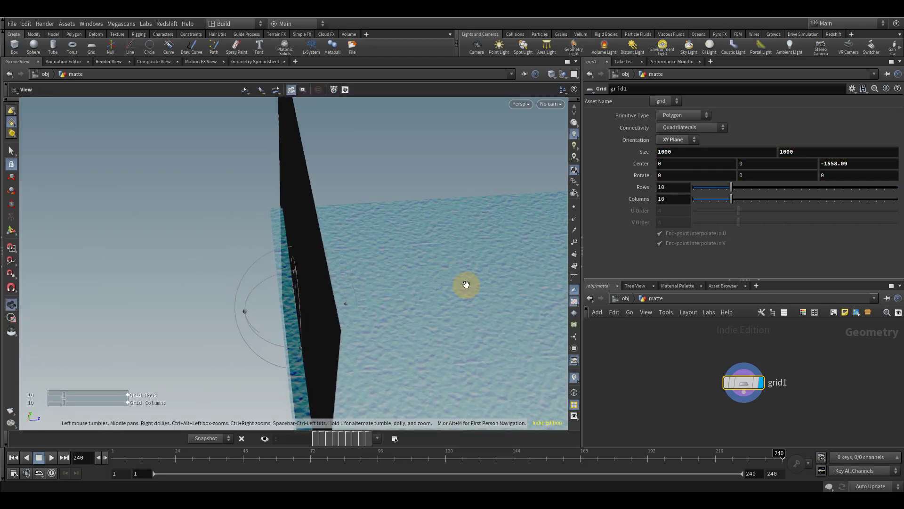
alt+middle_drag(337, 335, 310, 228)
drag(310, 228, 371, 257)
key(Return)
key(Escape)
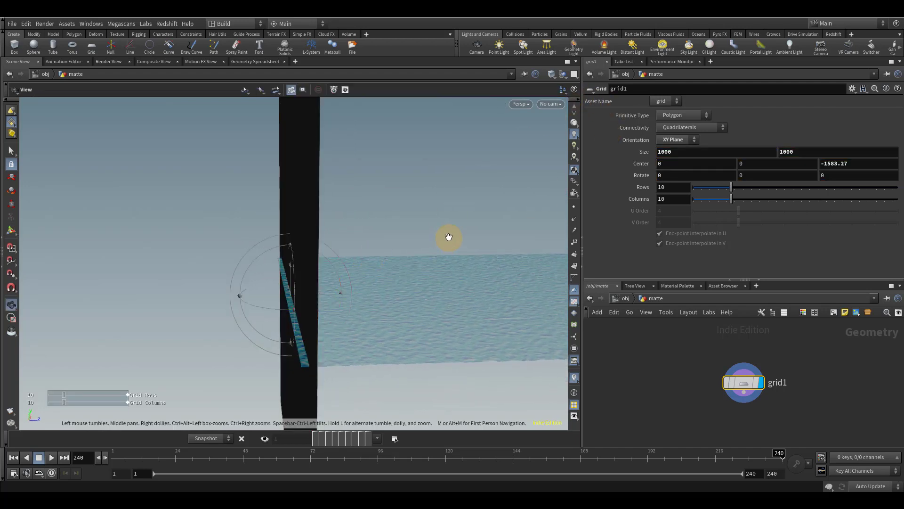
Check the matte behind the ocean horizon through cam1, and return to an overview of the scene.
alt+drag(447, 240, 458, 239)
click(550, 104)
click(547, 113)
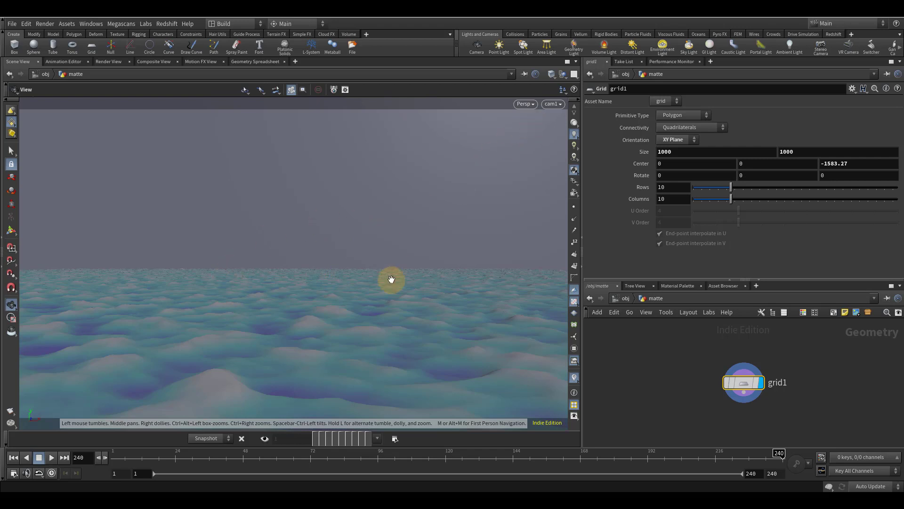
right_drag(379, 239, 283, 195)
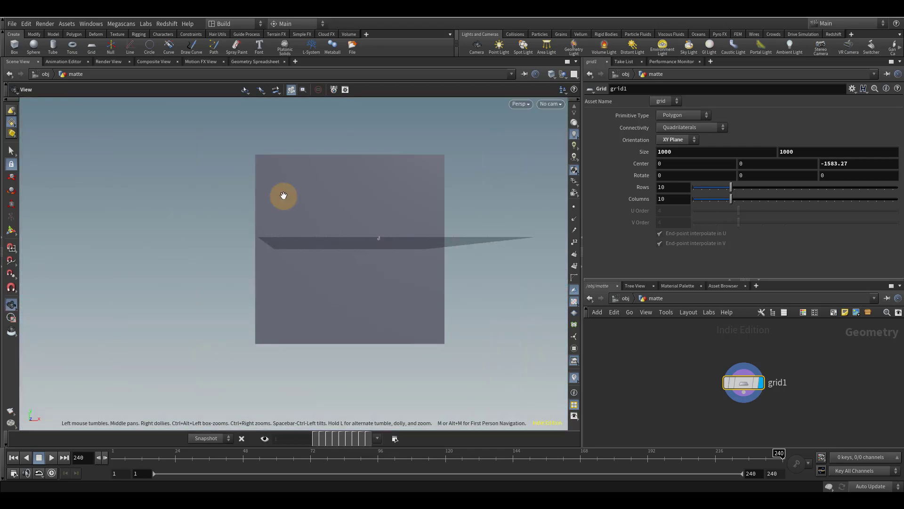
drag(284, 195, 433, 266)
At object level, enable Keep Position When Parenting on matte and parent it to cam1.
click(627, 299)
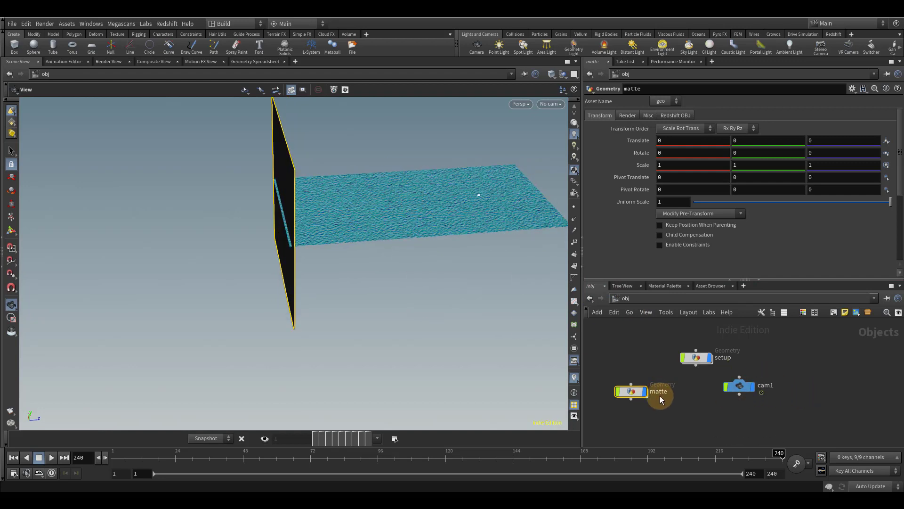
click(679, 225)
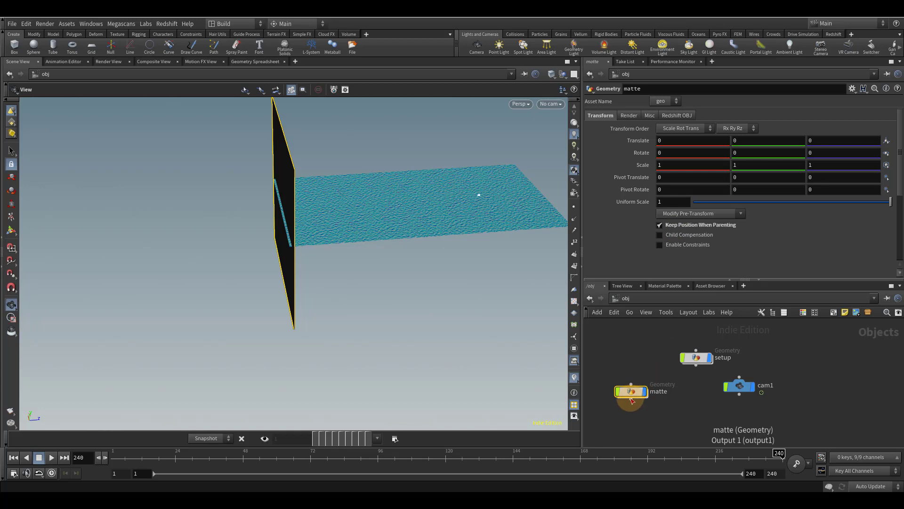
drag(632, 400, 740, 385)
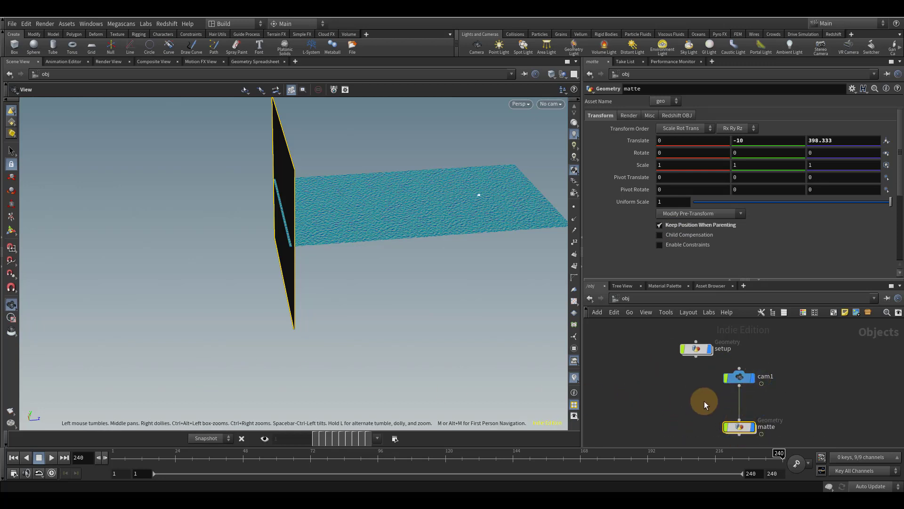
Scrub the timeline up to frame 231 to examine how the matte travels with cam1 along the ocean.
drag(352, 215, 258, 211)
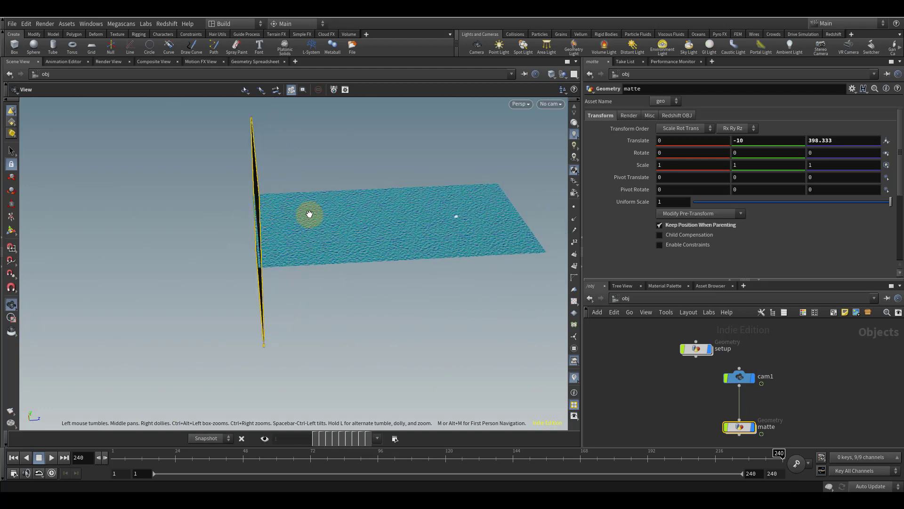
drag(118, 457, 303, 466)
drag(270, 180, 297, 222)
right_drag(297, 222, 343, 181)
drag(343, 181, 179, 417)
drag(129, 448, 753, 460)
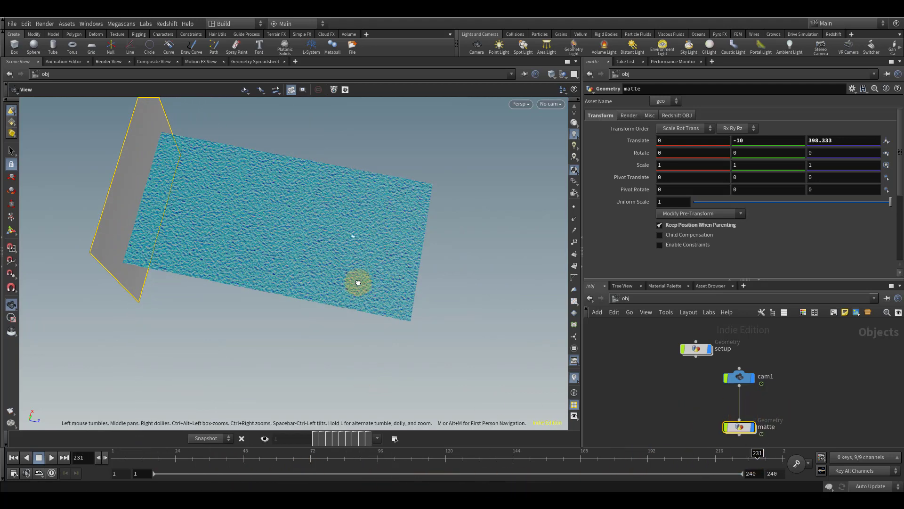
drag(358, 272, 325, 214)
Look through cam1 and view the ocean horizon against the matte at frame 241 and near the timeline start.
click(551, 103)
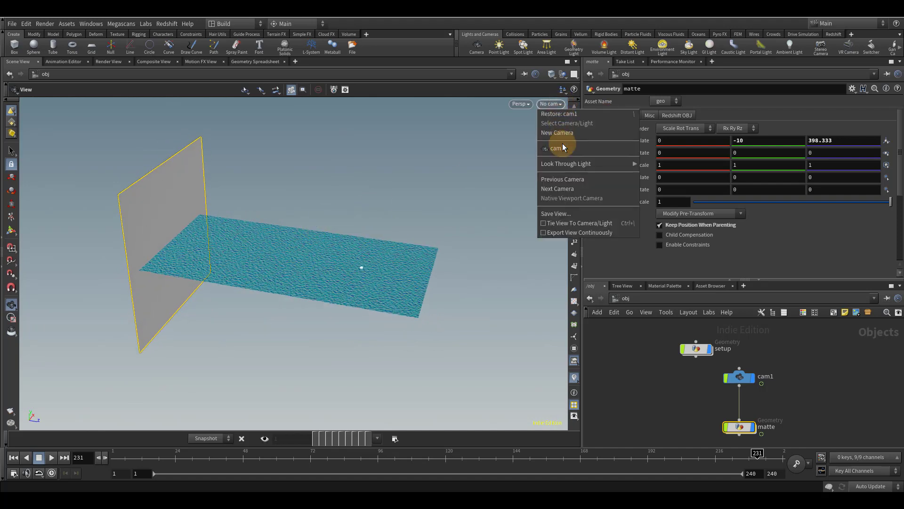
drag(414, 293, 369, 281)
click(153, 235)
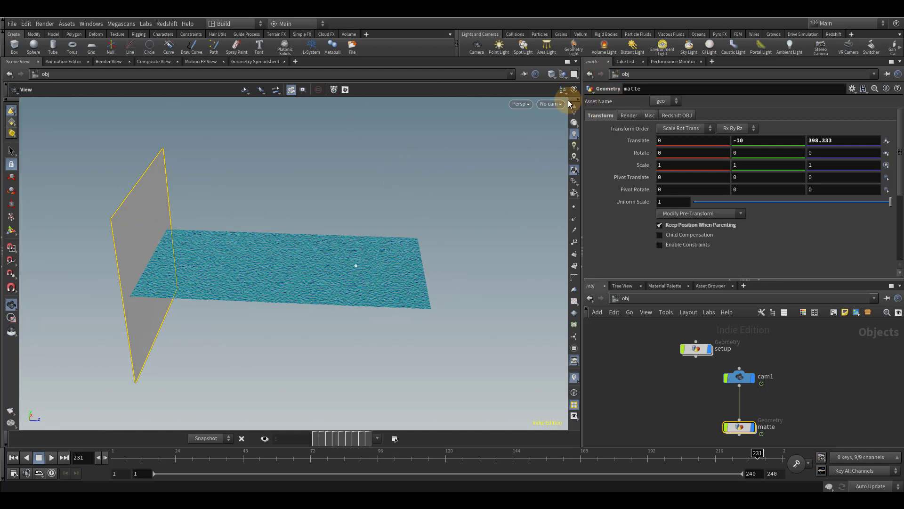
click(551, 103)
click(572, 149)
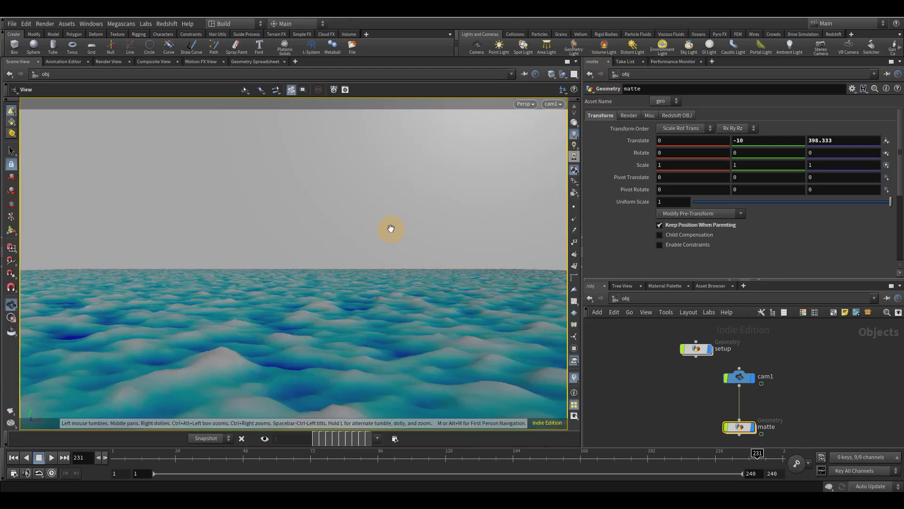
click(81, 454)
key(Up)
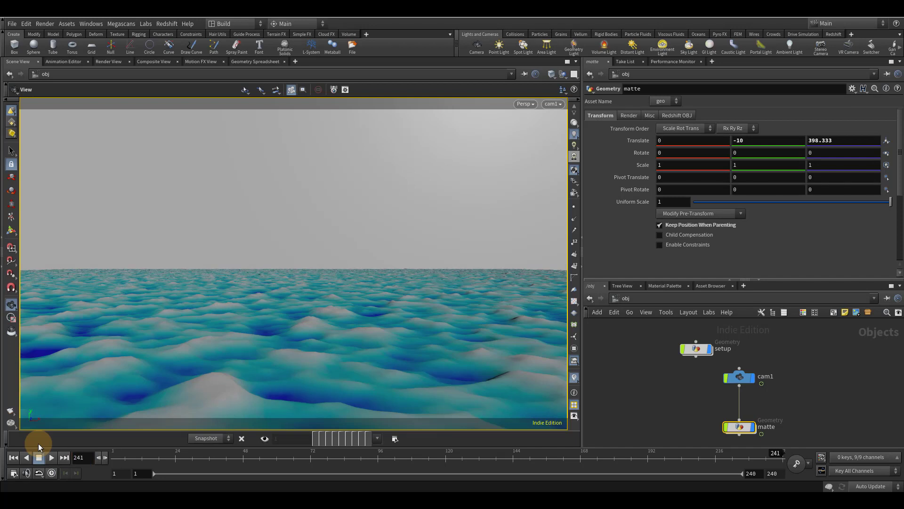
drag(130, 461, 53, 461)
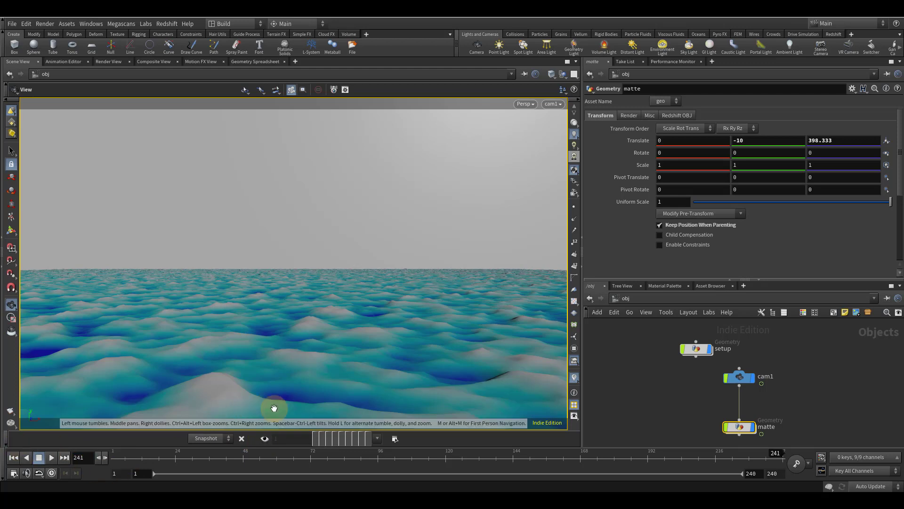
Toggle the frame 1 snapshot repeatedly to compare it with cam1's view at frame 241.
click(314, 441)
click(313, 440)
click(313, 441)
click(313, 441)
click(313, 441)
click(315, 440)
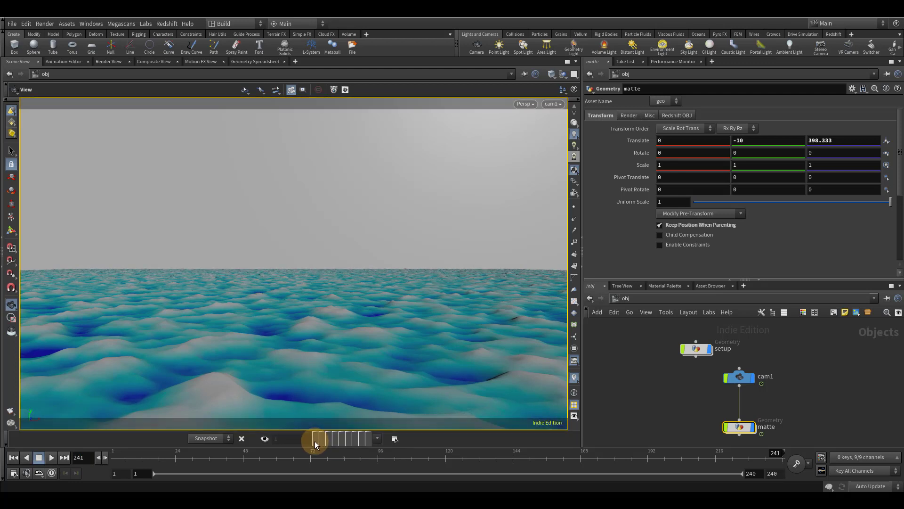
click(315, 439)
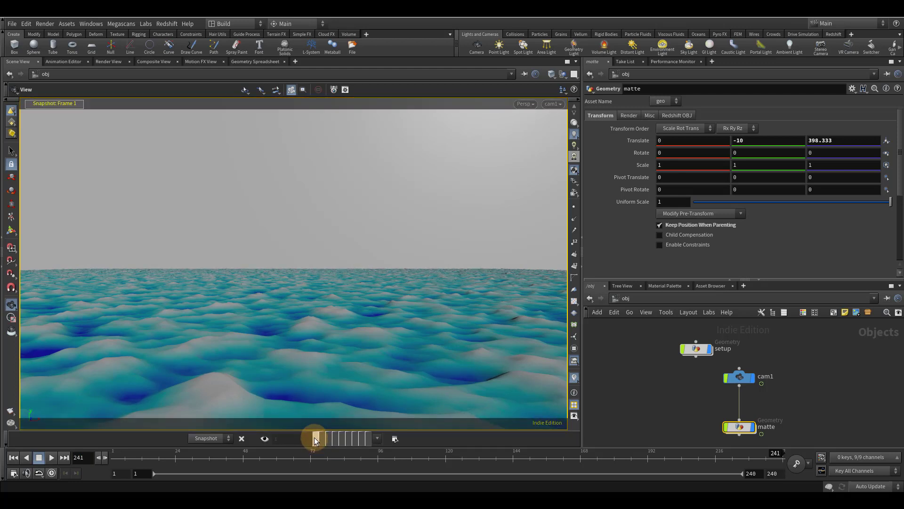
click(312, 439)
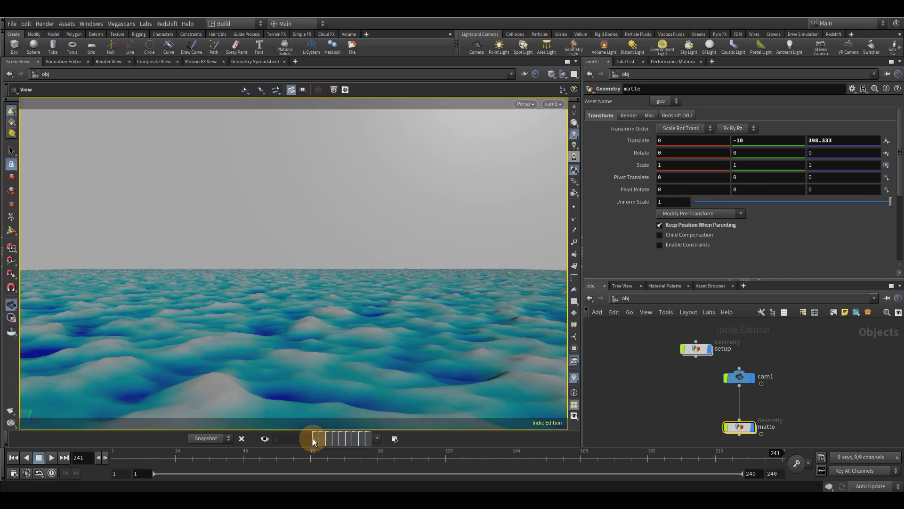
click(316, 438)
click(315, 438)
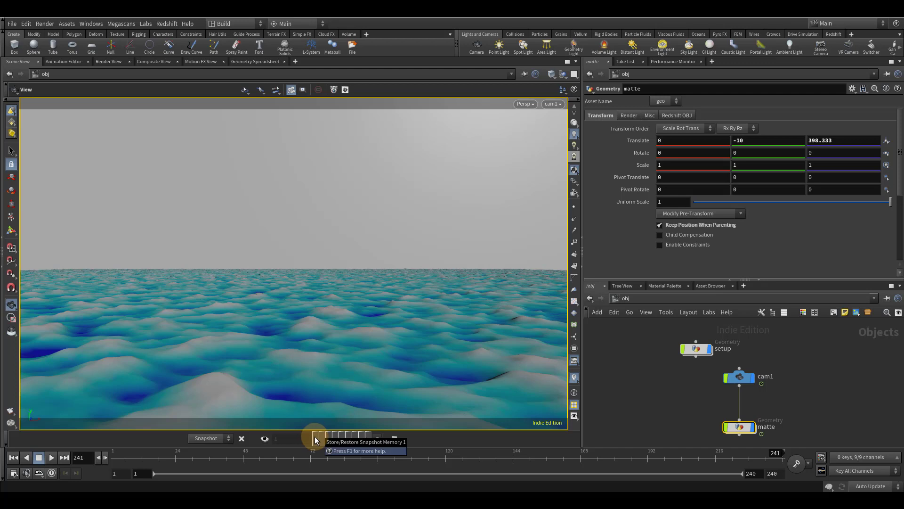
click(314, 436)
click(315, 436)
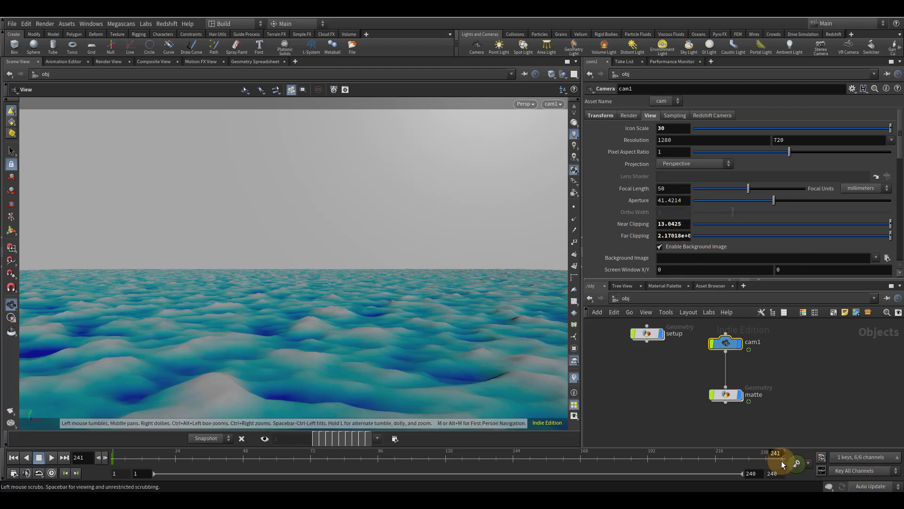
click(314, 438)
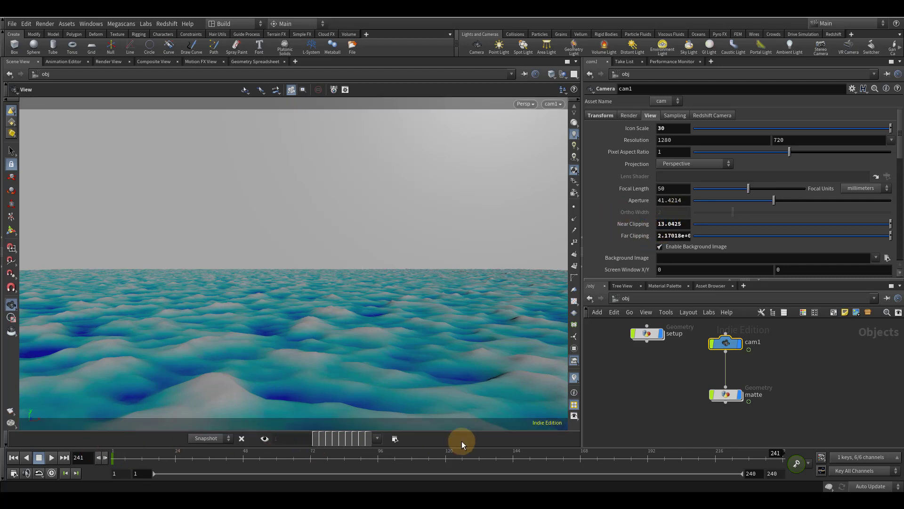
Render a flipbook of cam1's view to MPlay starting at frame 1, and play it back.
click(12, 412)
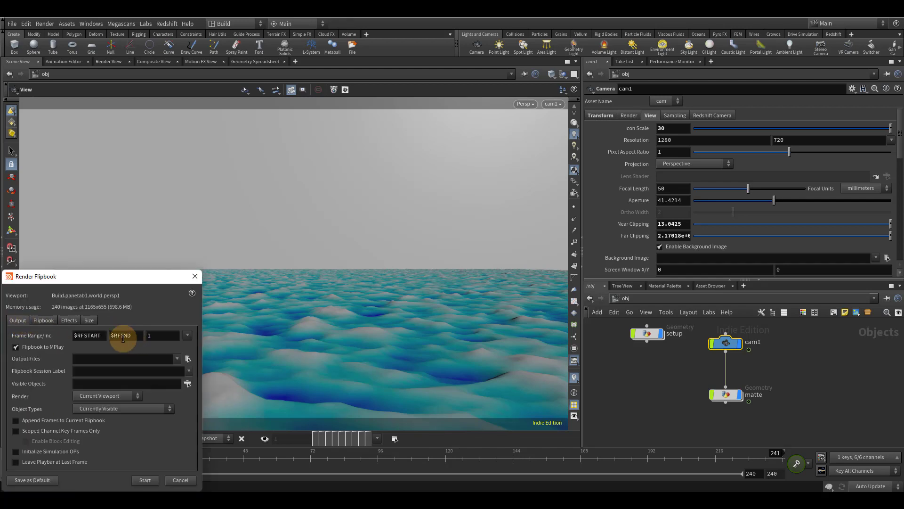
click(106, 335)
double_click(105, 335)
text(1)
key(Return)
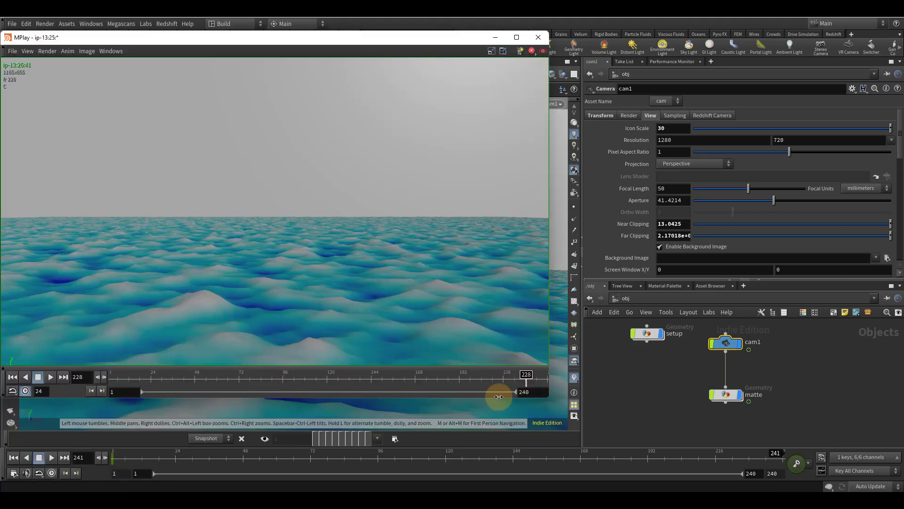
drag(446, 396, 497, 390)
key(Up)
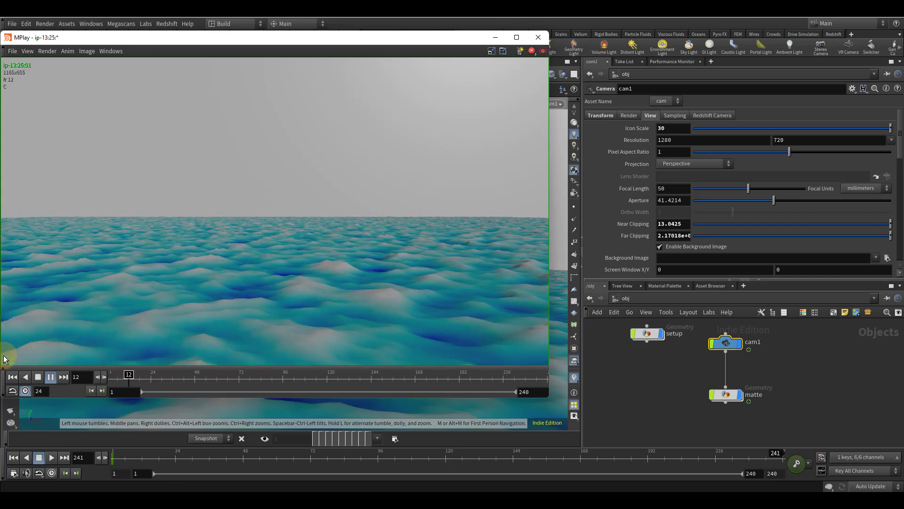